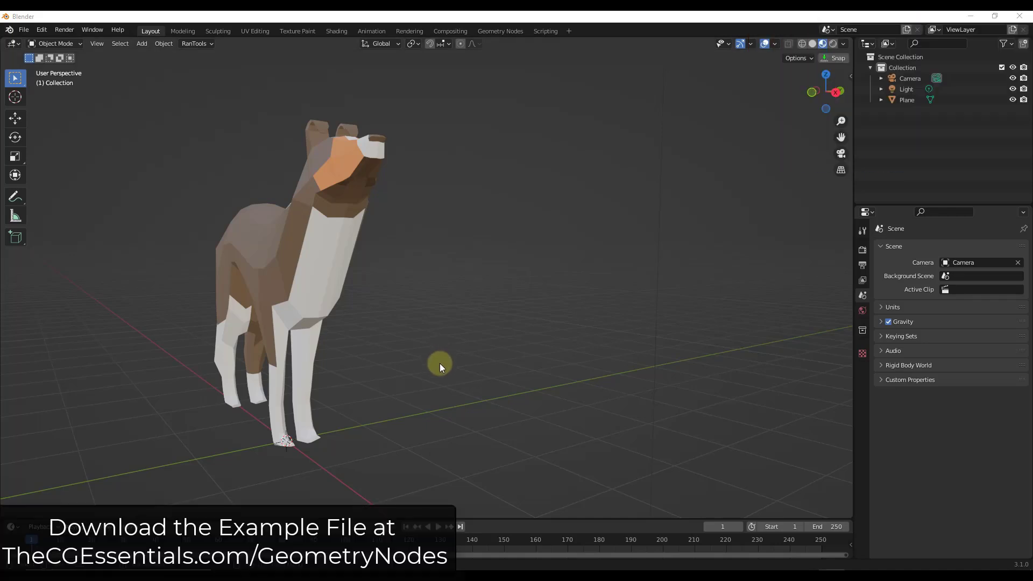
Switch to the Geometry Nodes workspace and frame the animal model.
middle_drag(440, 364, 435, 334)
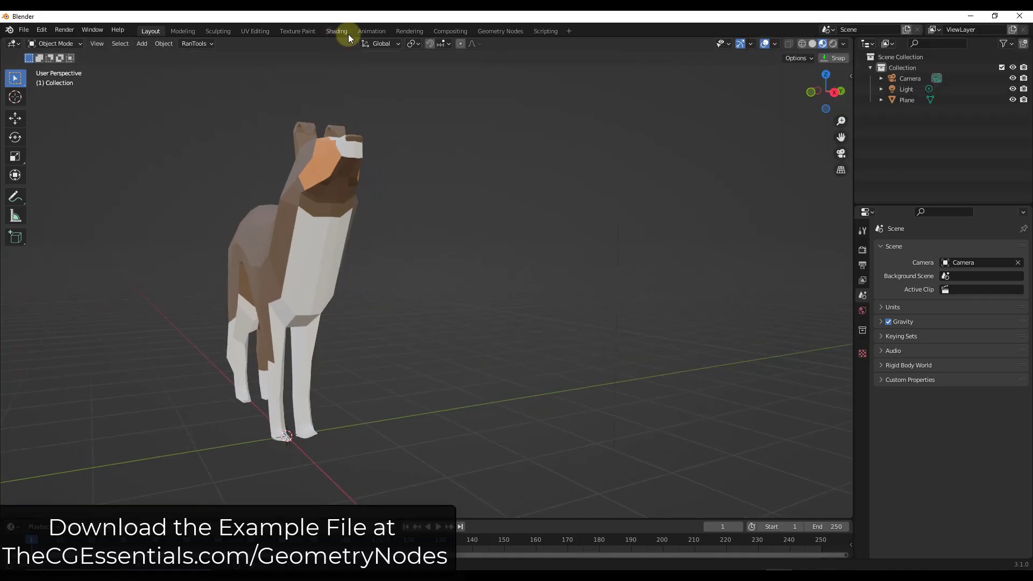
click(500, 31)
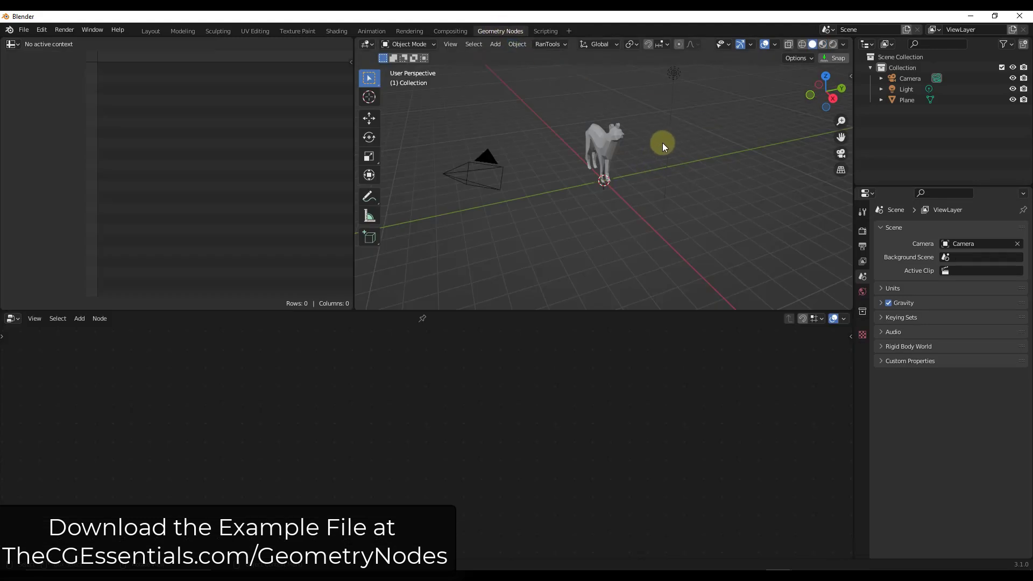
middle_drag(663, 143, 602, 138)
scroll(726, 121, down, 3)
middle_drag(726, 121, 538, 163)
scroll(538, 163, up, 5)
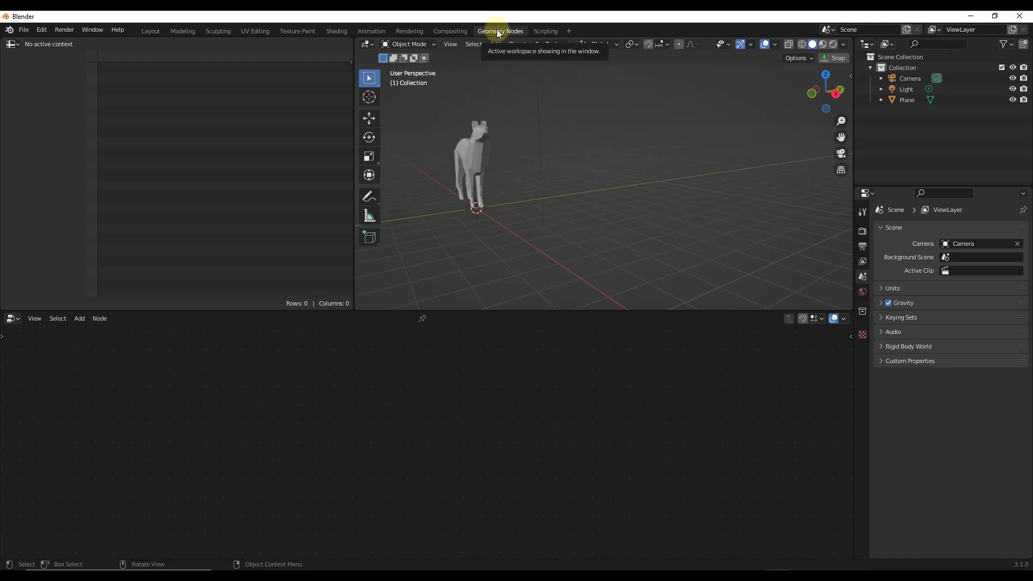
middle_drag(540, 208, 554, 215)
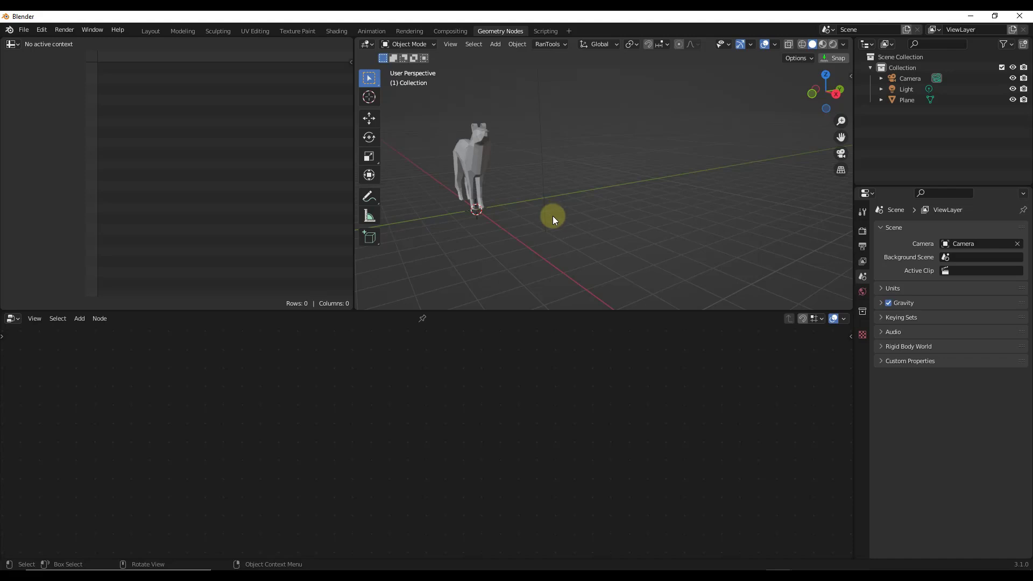
Add a mesh cube and move it along the global Y axis, clear of the animal model.
key(shift+a)
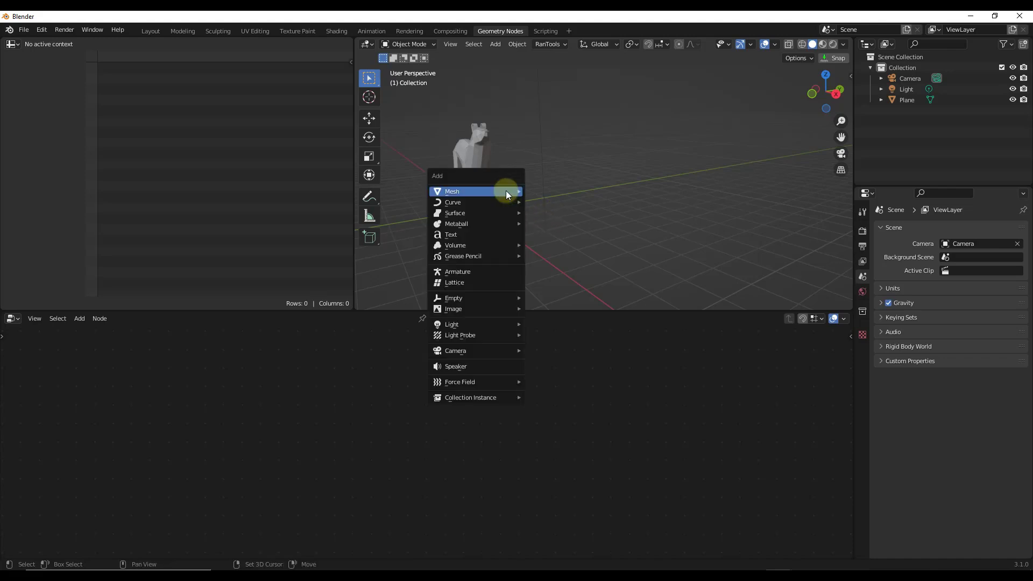
mouse_move(505, 190)
click(539, 202)
key(g)
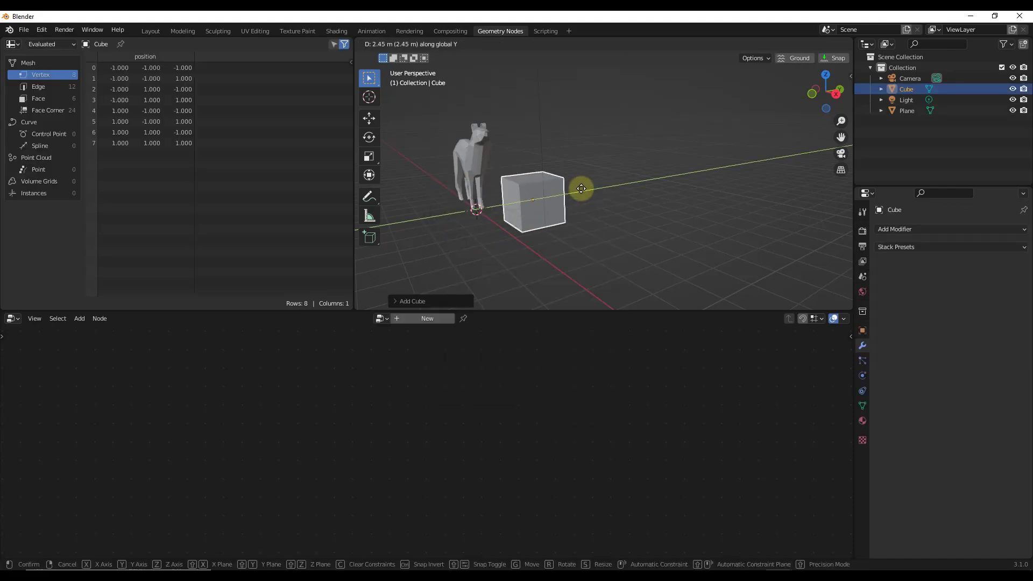
click(635, 185)
middle_drag(687, 143, 618, 186)
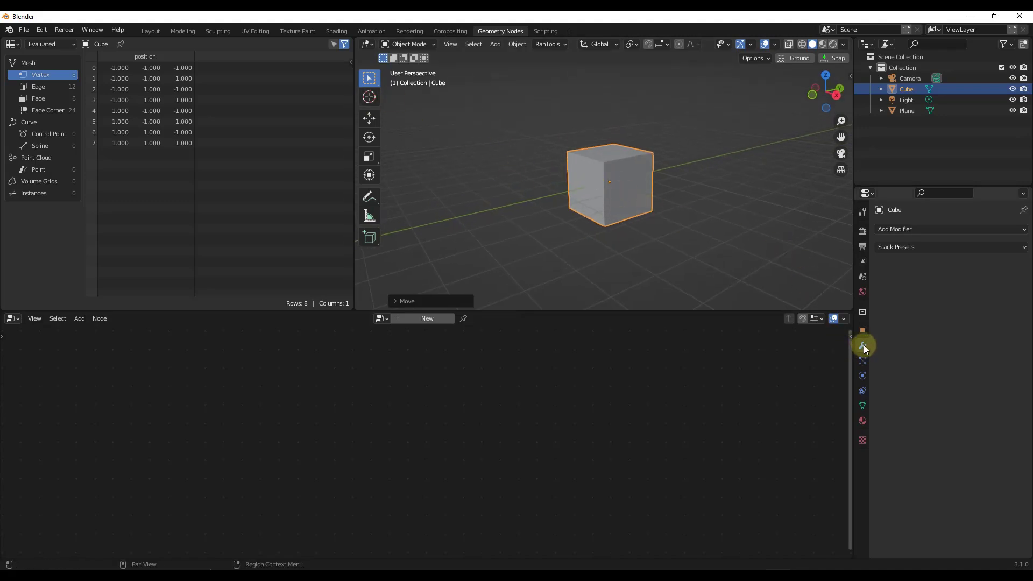
Add a Geometry Nodes modifier to the cube and space the Group Input and Group Output nodes apart.
click(894, 230)
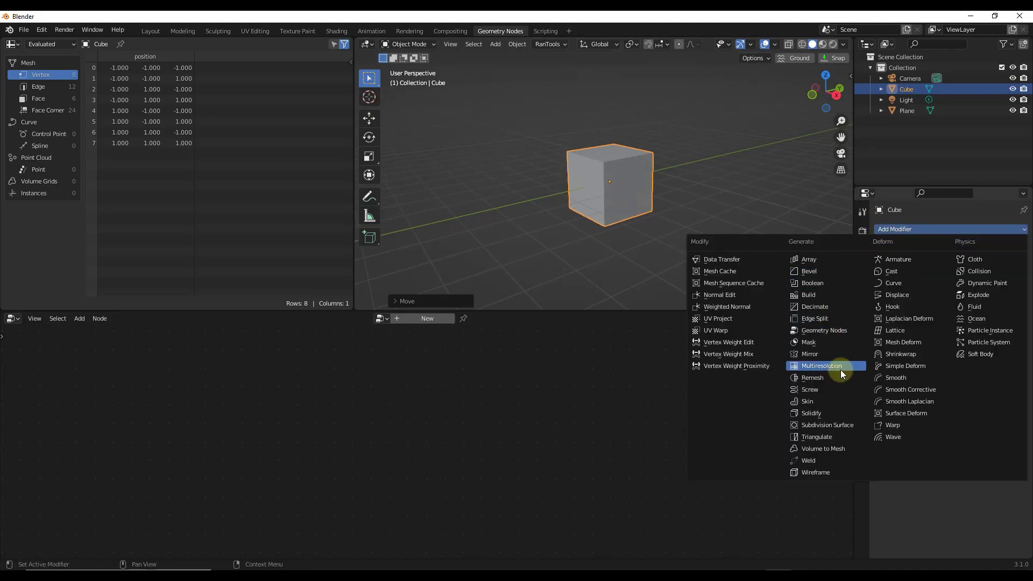
click(821, 329)
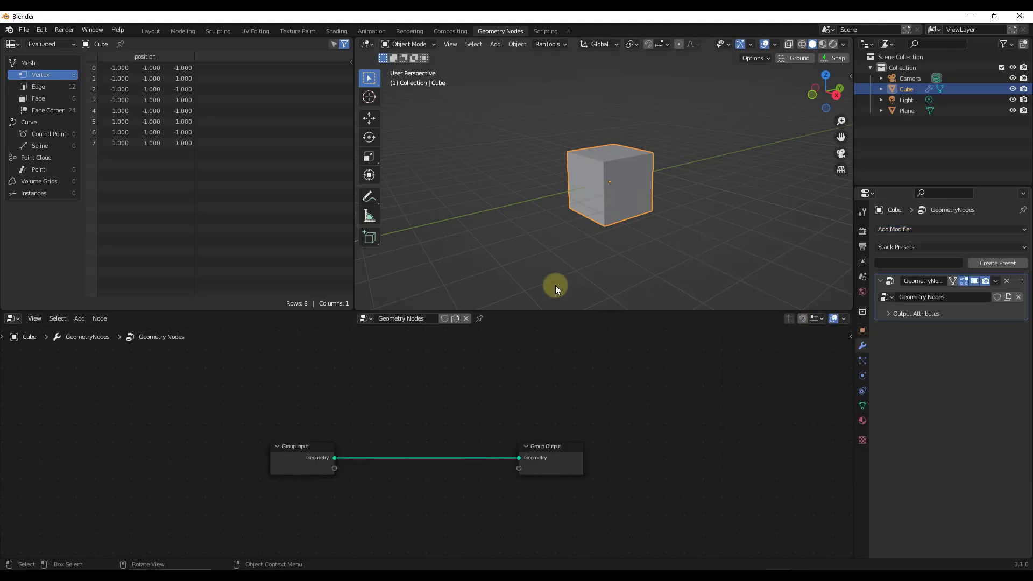
scroll(332, 439, down, 1)
drag(292, 455, 155, 456)
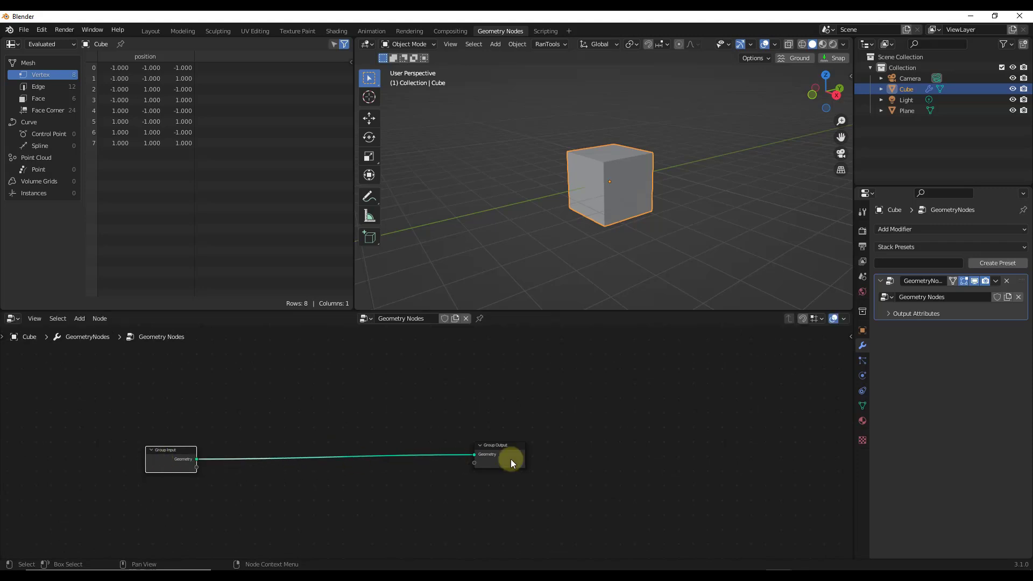
drag(505, 455, 560, 445)
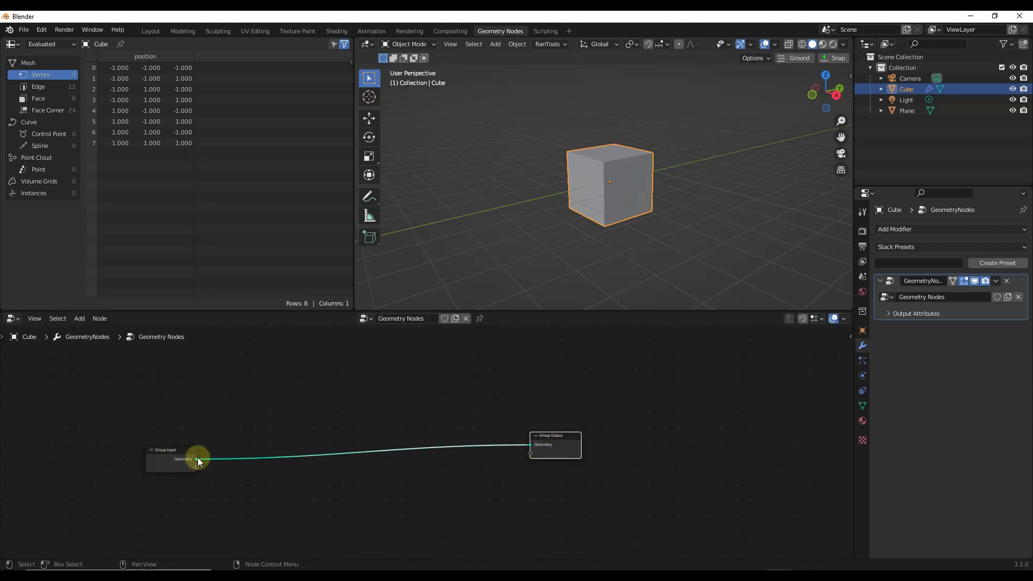
Disconnect the geometry link between Group Input and Group Output, leaving a wide gap between the two nodes.
drag(198, 459, 312, 454)
drag(532, 447, 379, 444)
scroll(433, 474, up, 3)
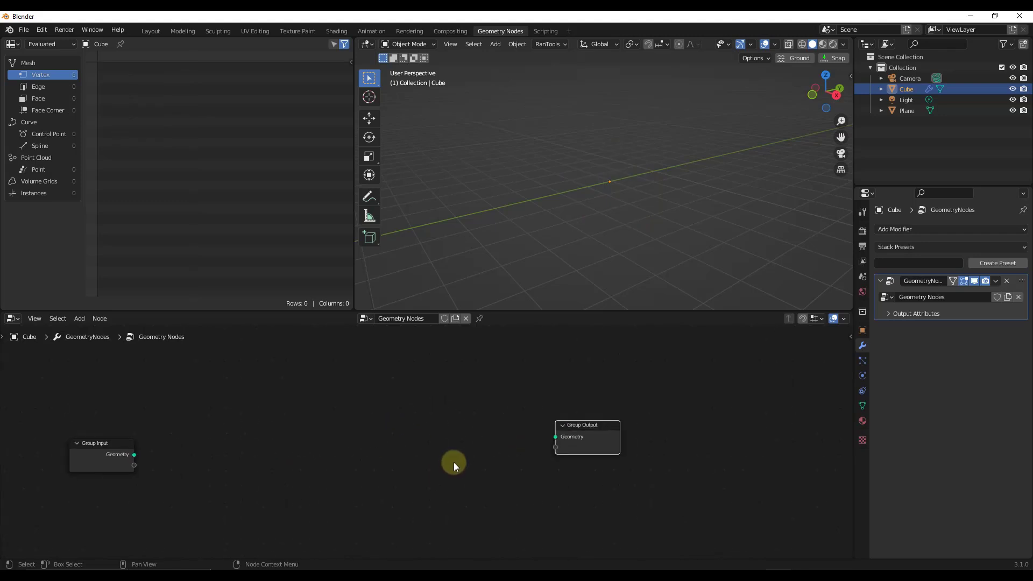
scroll(522, 392, up, 1)
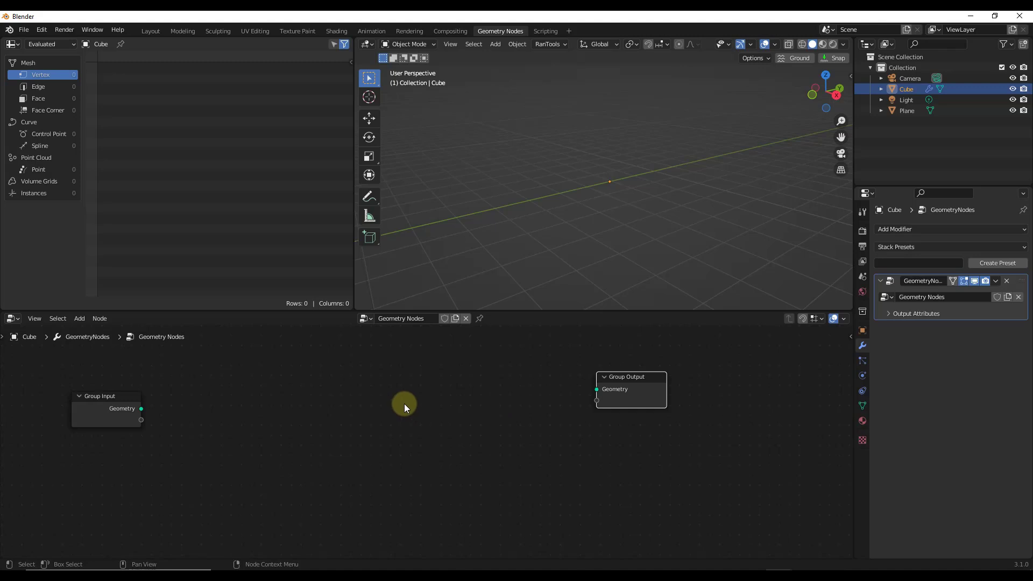
drag(619, 393, 635, 414)
scroll(493, 396, up, 1)
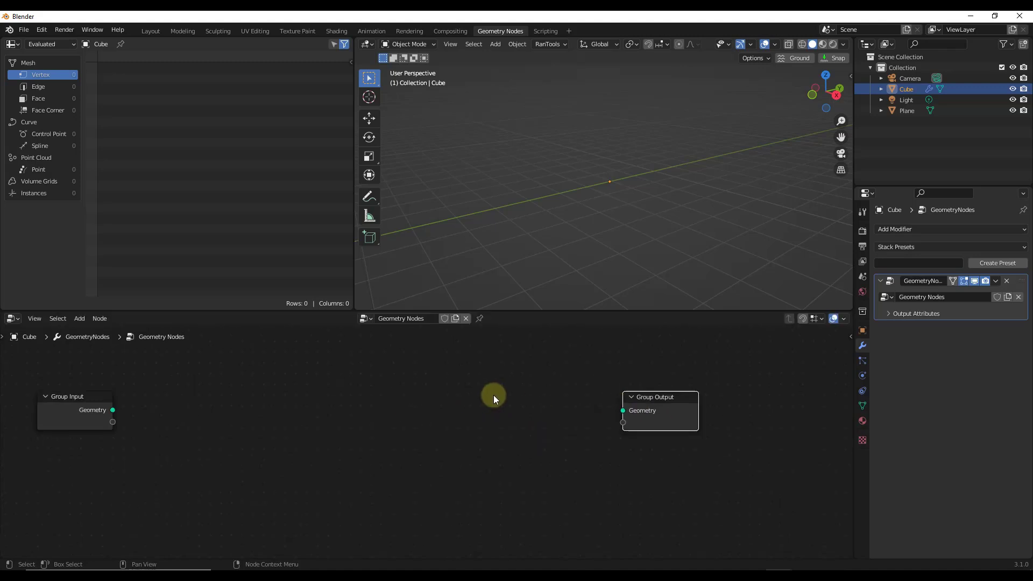
Add a Cube mesh primitive node between the group nodes and connect its Mesh output to Group Output's Geometry.
key(shift+a)
mouse_move(496, 396)
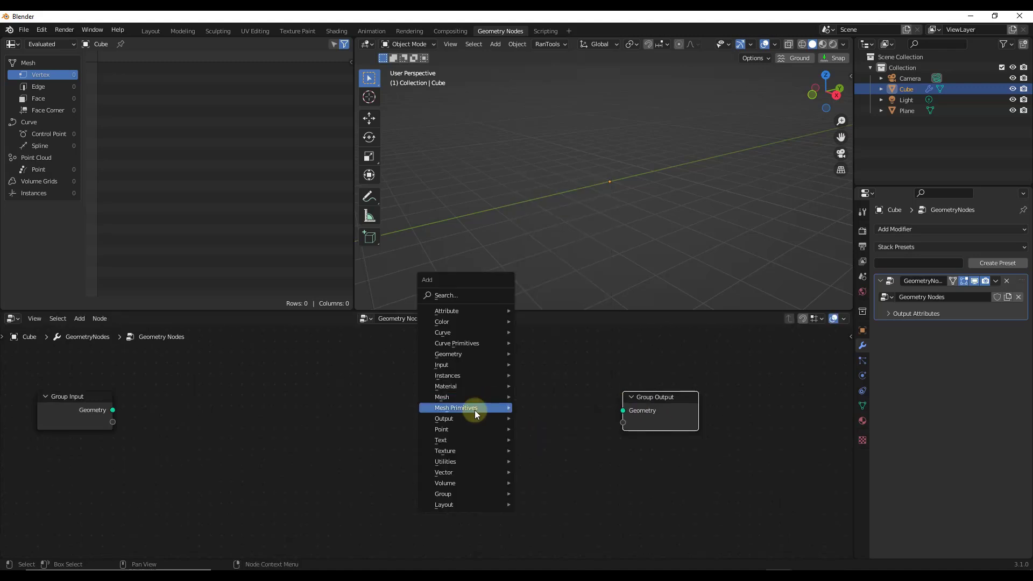
mouse_move(475, 410)
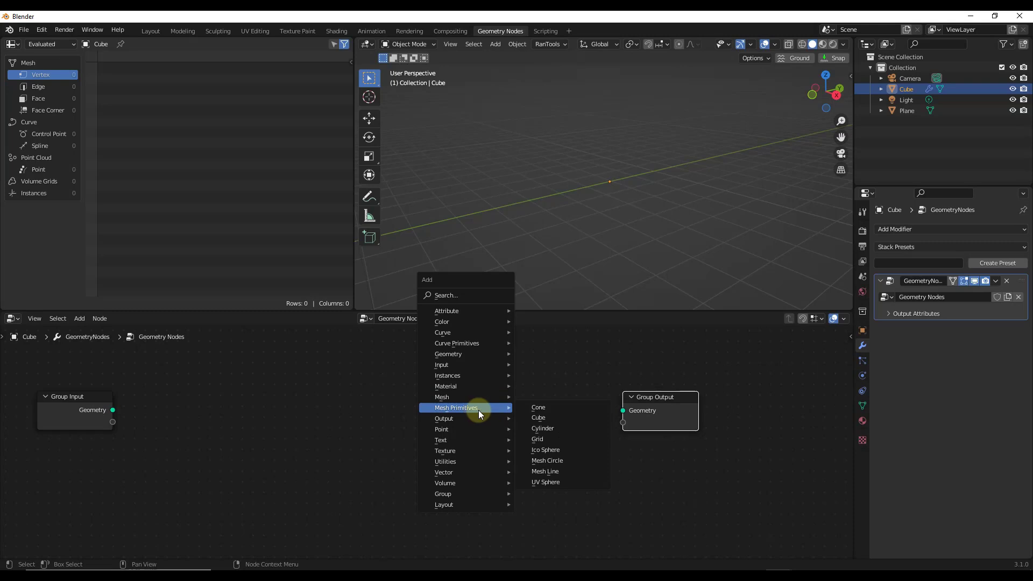
click(530, 417)
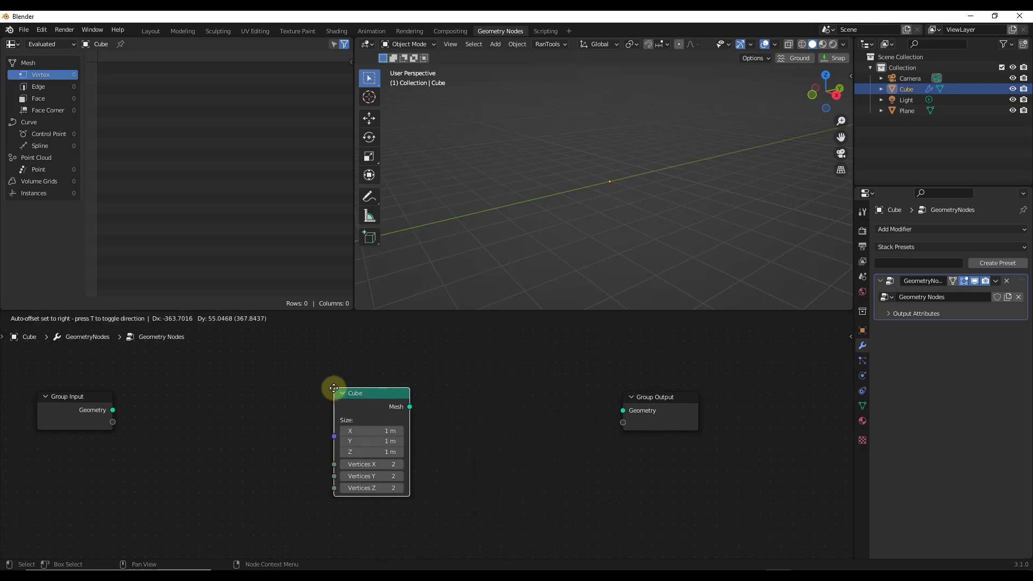
click(331, 382)
drag(406, 401, 624, 411)
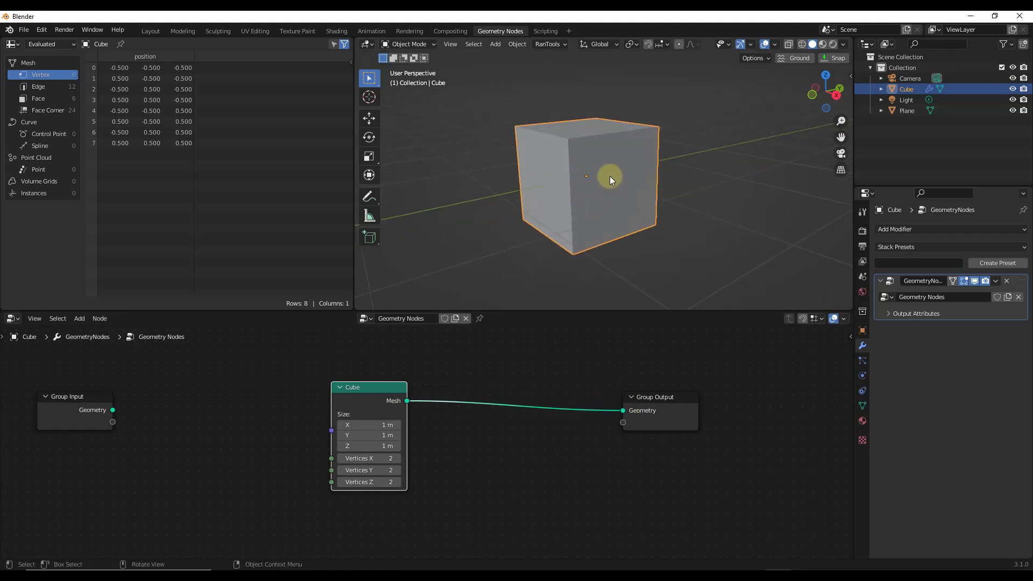
scroll(610, 179, down, 2)
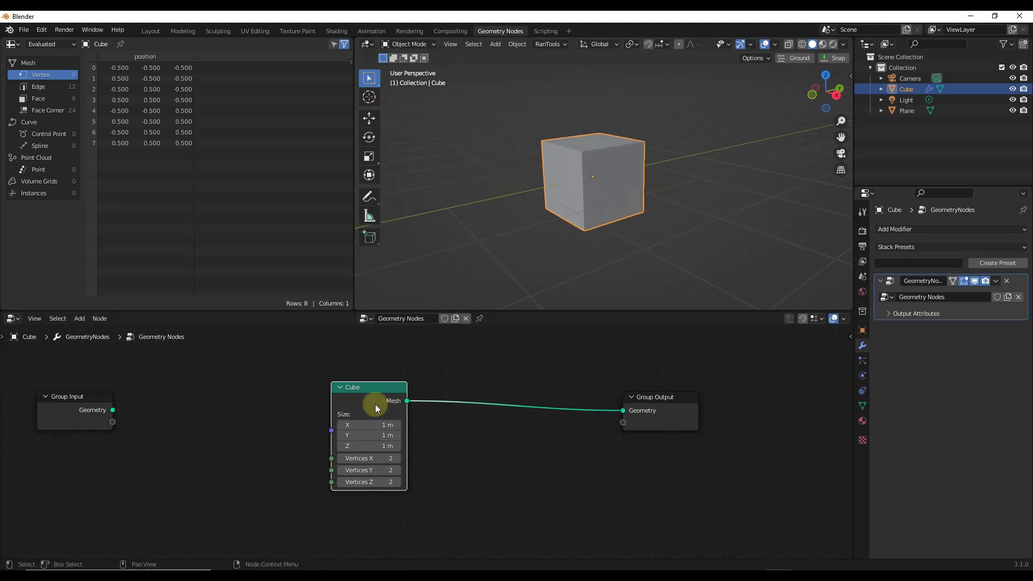
Resize the Cube node's mesh to X 3 m, Y 2.5 m and Z 0.9 m.
drag(376, 386, 382, 378)
drag(376, 415, 377, 420)
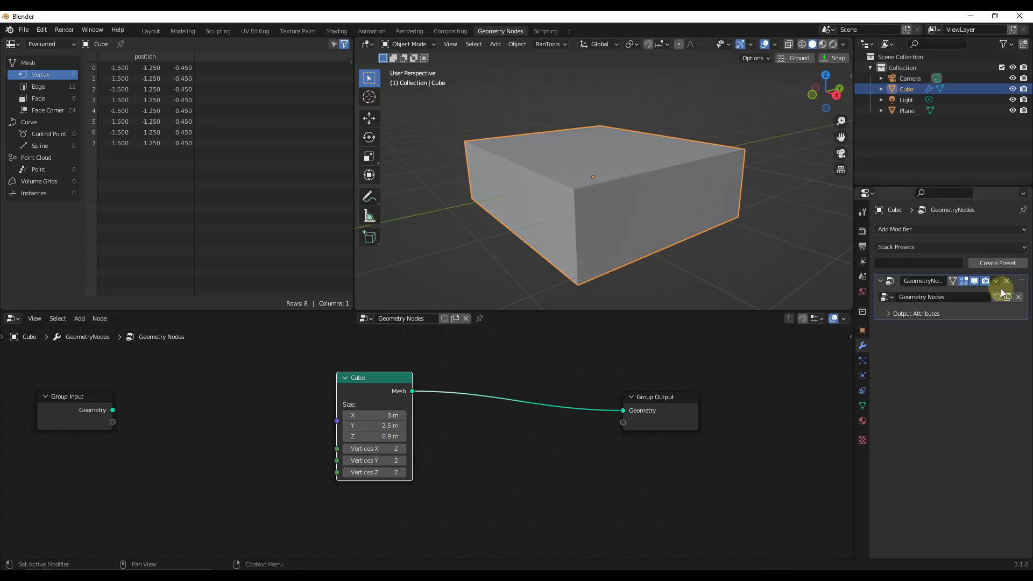
Set the scene's unit system to Imperial and return to the Geometry Nodes workspace.
click(863, 291)
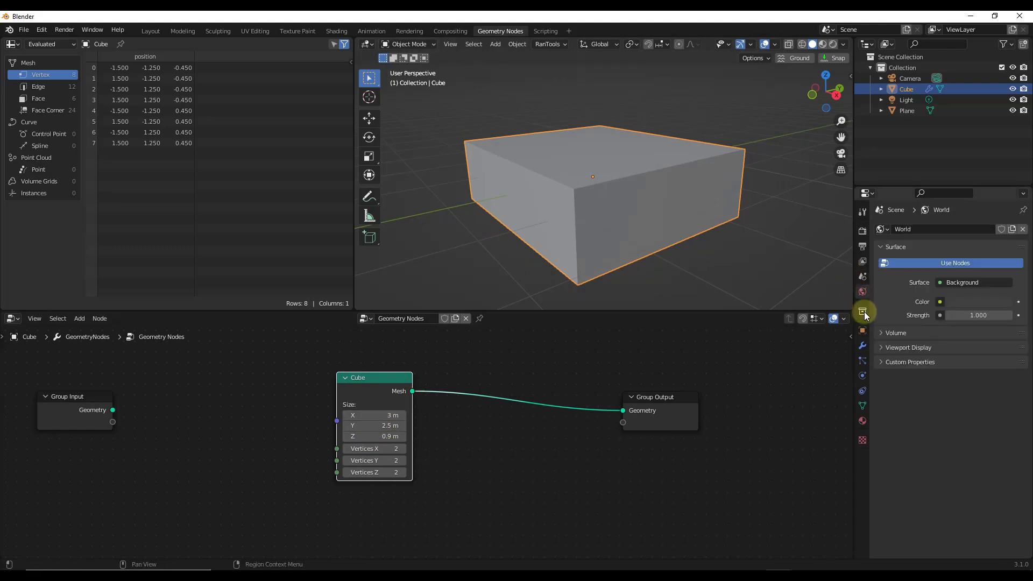
click(863, 311)
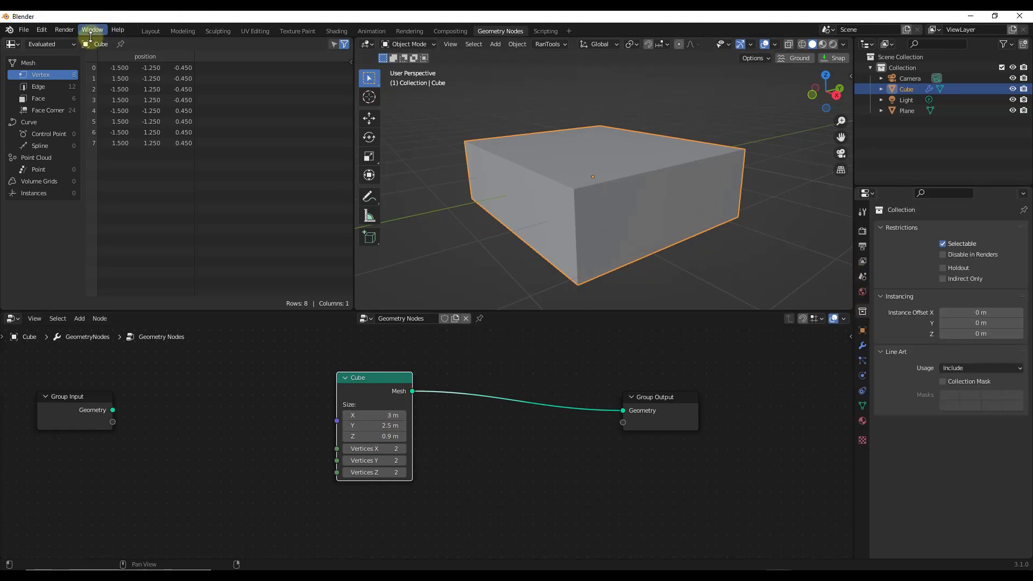
click(151, 31)
click(882, 308)
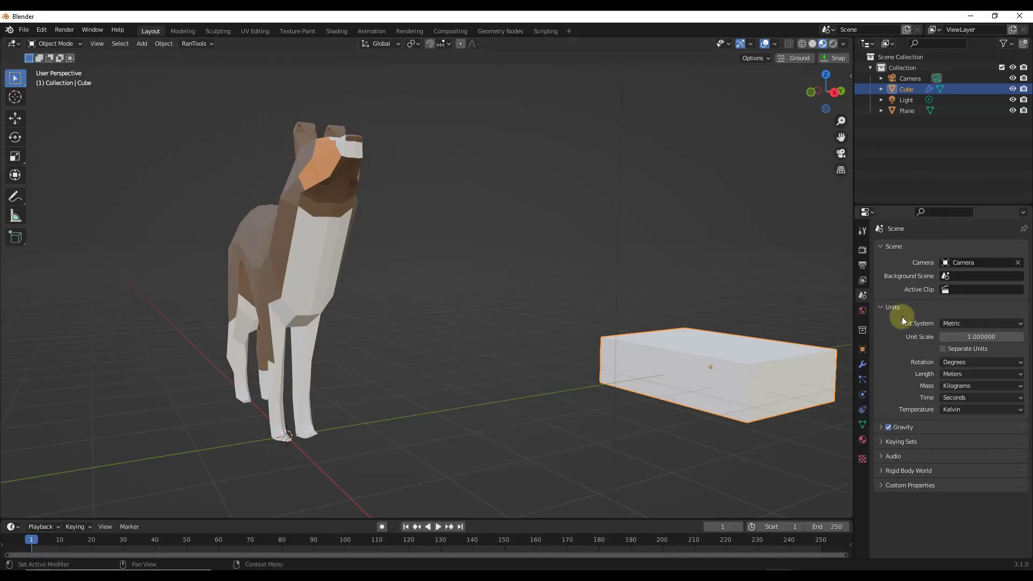
click(963, 322)
click(962, 358)
click(504, 31)
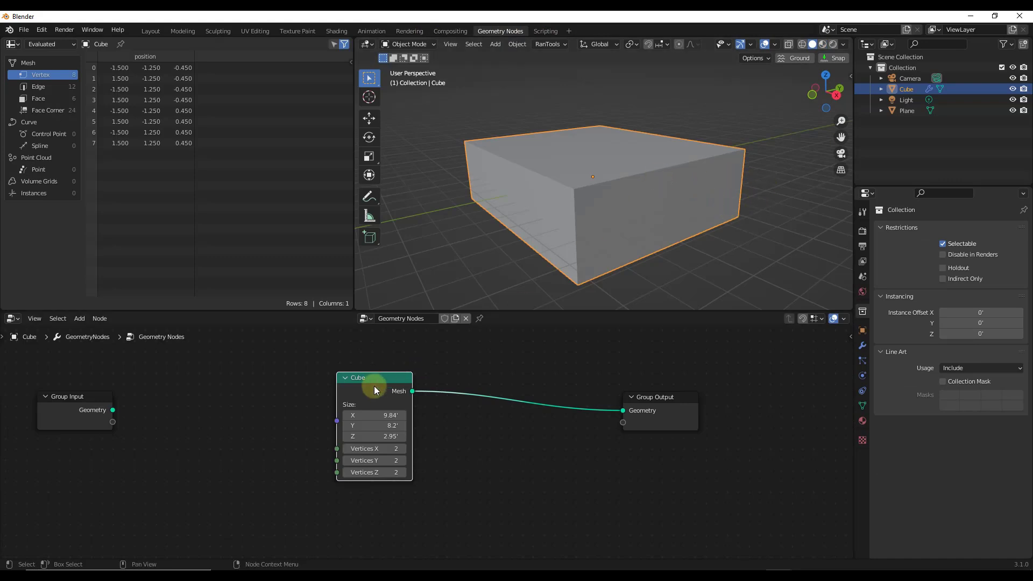
Set the Cube node's X size to 1 ft and its Z size to 10 cm.
drag(375, 379, 443, 384)
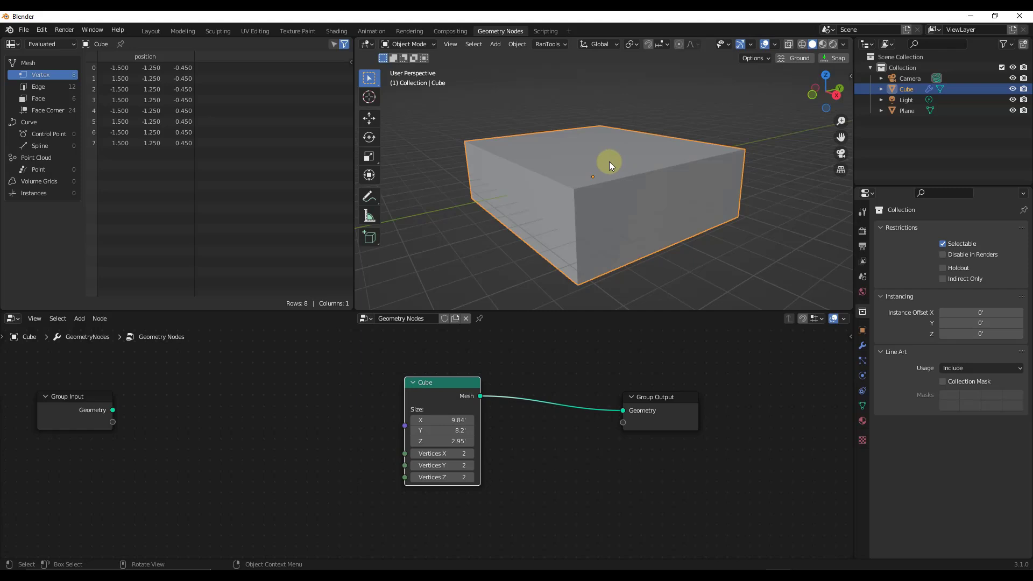
click(440, 422)
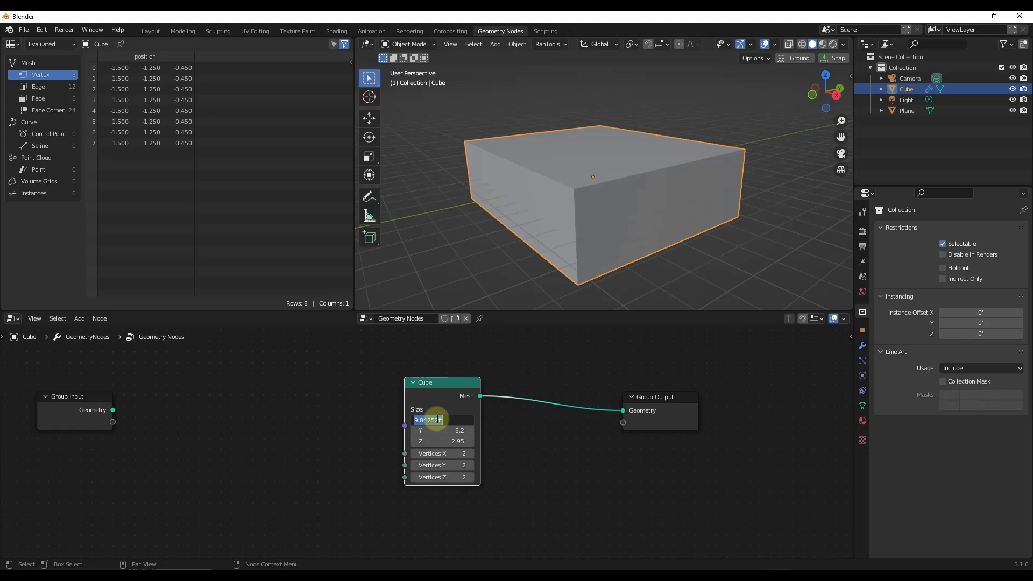
text(1)
key(Return)
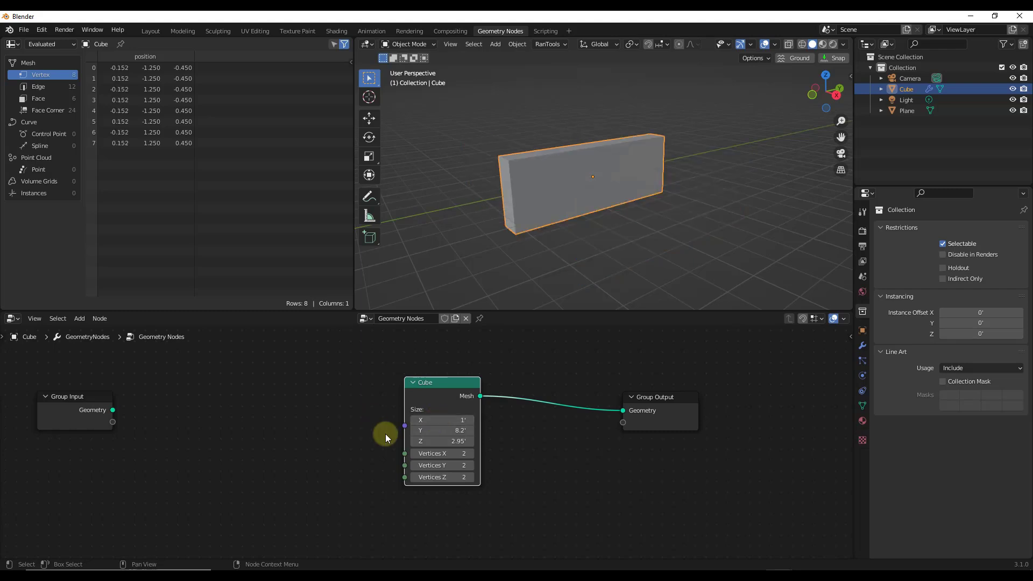
double_click(441, 440)
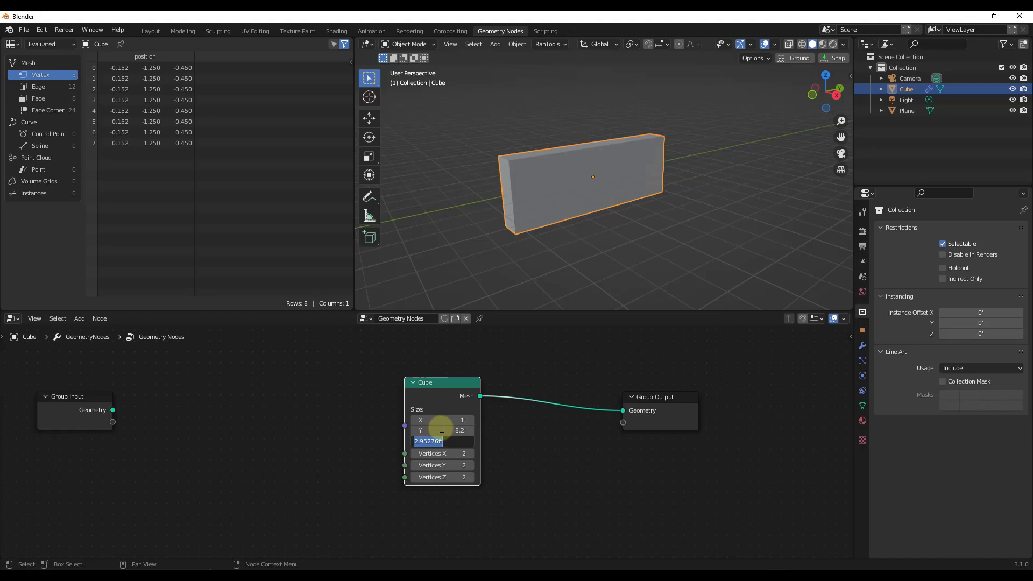
key(BackSpace)
text(10cm)
key(Return)
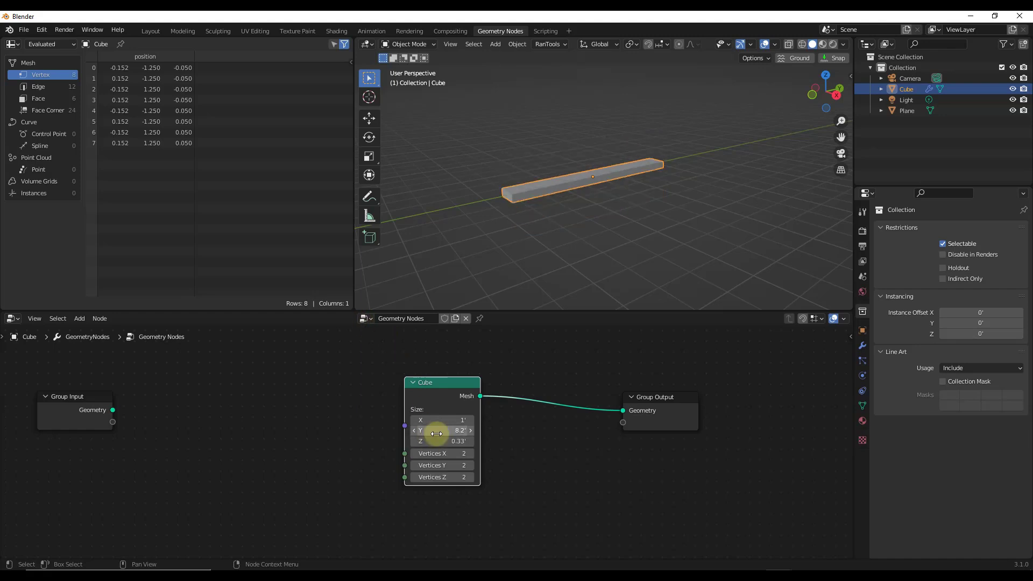
Set the Cube node's Y size to 4 ft.
drag(437, 434, 422, 431)
click(446, 429)
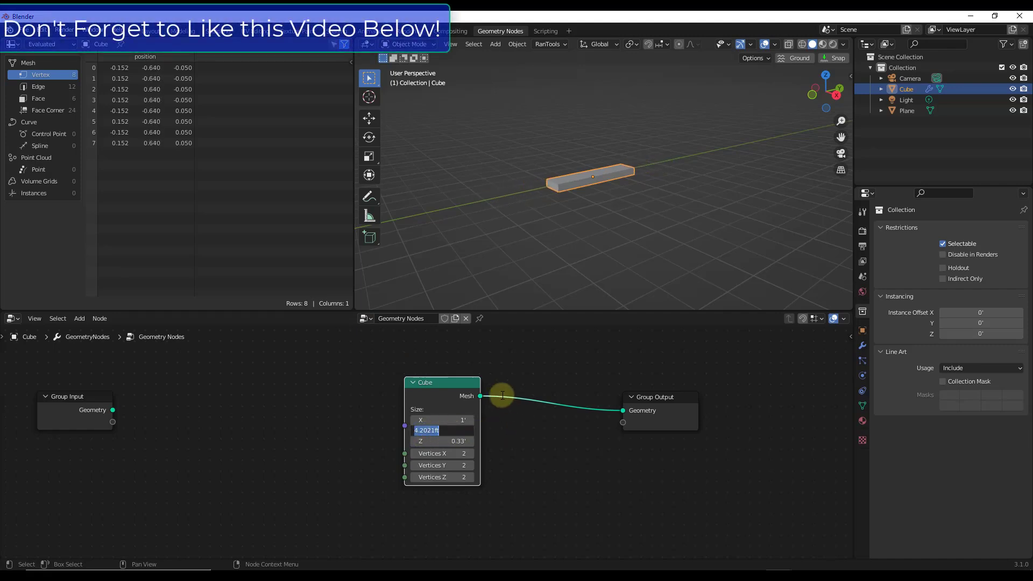
text(4)
key(Return)
middle_drag(538, 189, 595, 183)
scroll(658, 178, up, 3)
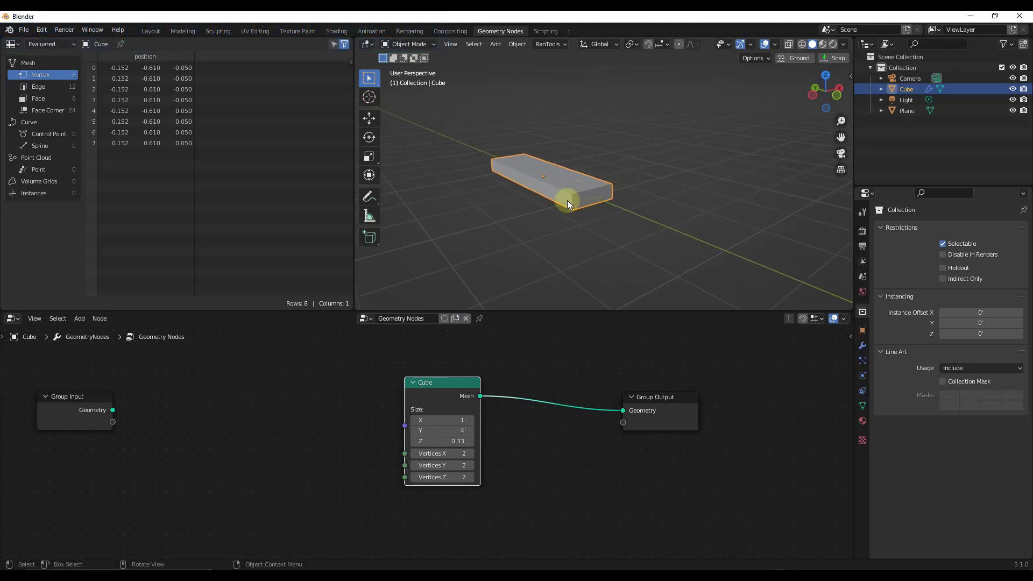
middle_drag(592, 198, 598, 172)
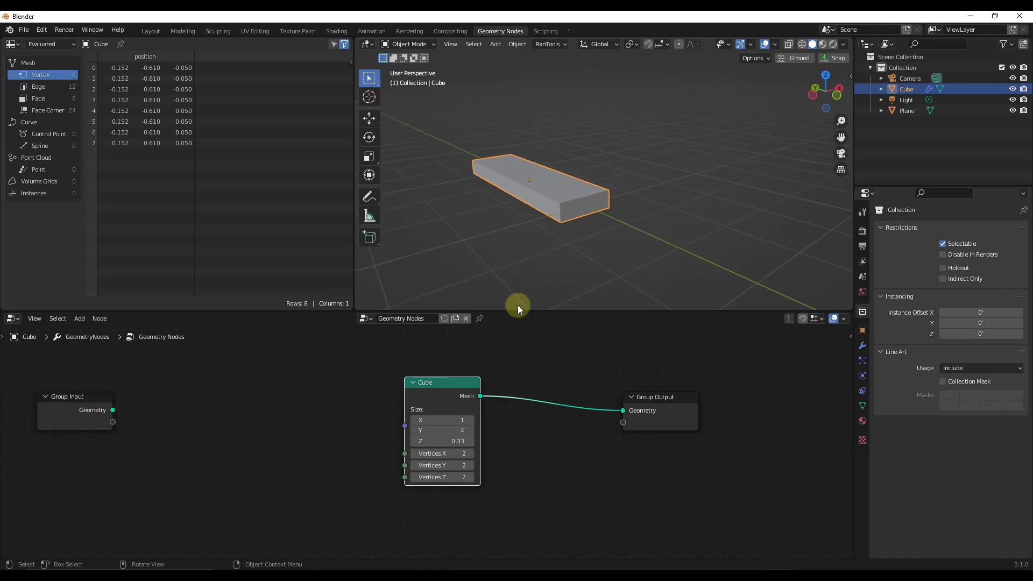
Show the cube's modifier properties and move the Cube node closer to Group Output.
click(863, 345)
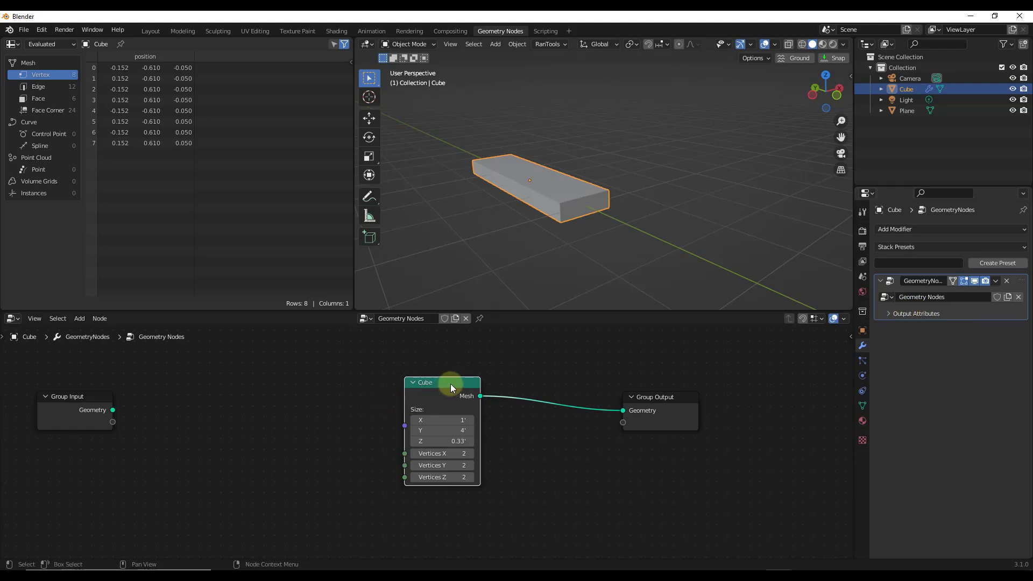
drag(450, 383, 472, 363)
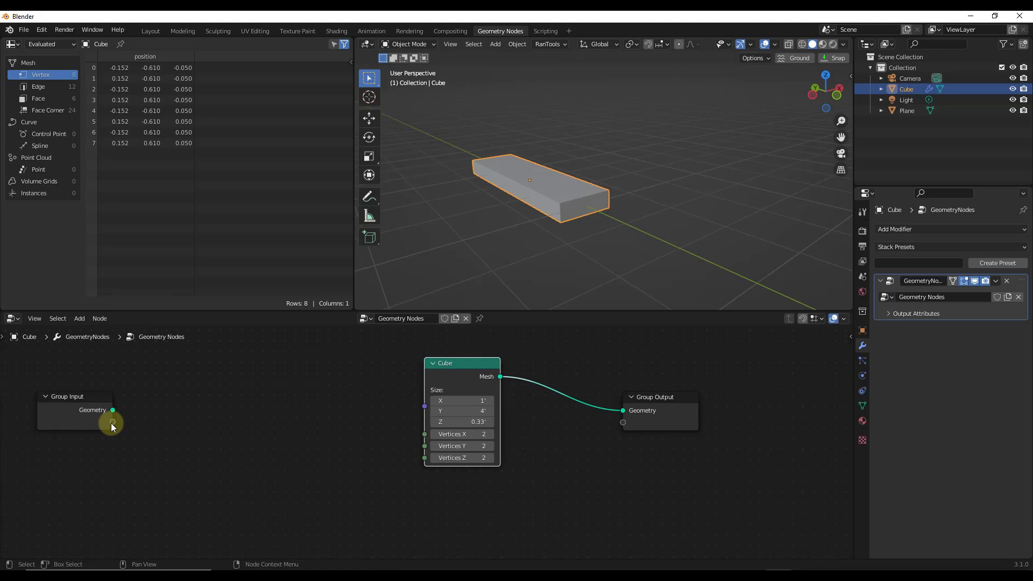
drag(482, 378, 508, 416)
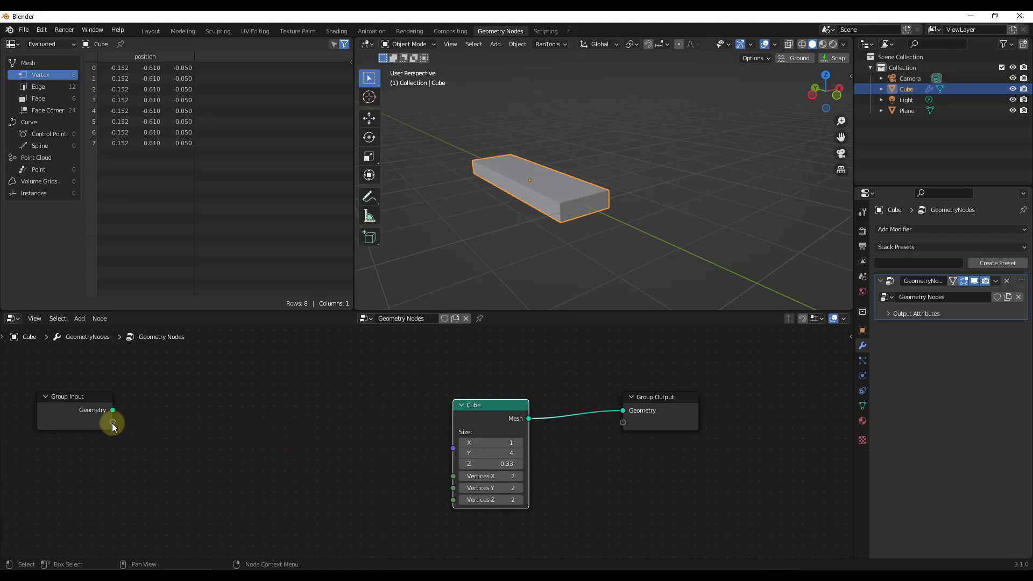
Add a Combine XYZ node between the Group Input and Cube nodes.
mouse_move(112, 422)
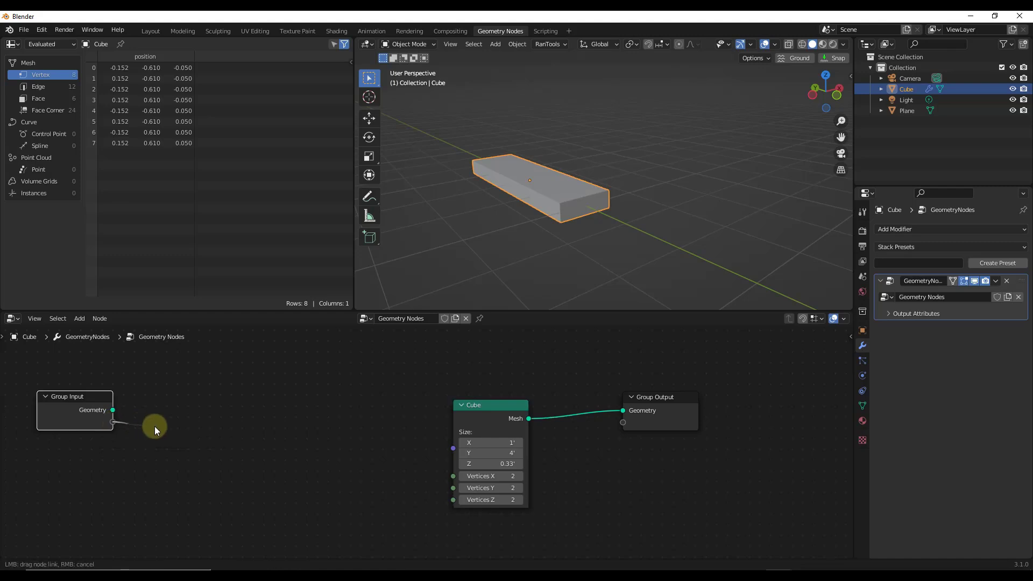
key(shift+a)
click(200, 322)
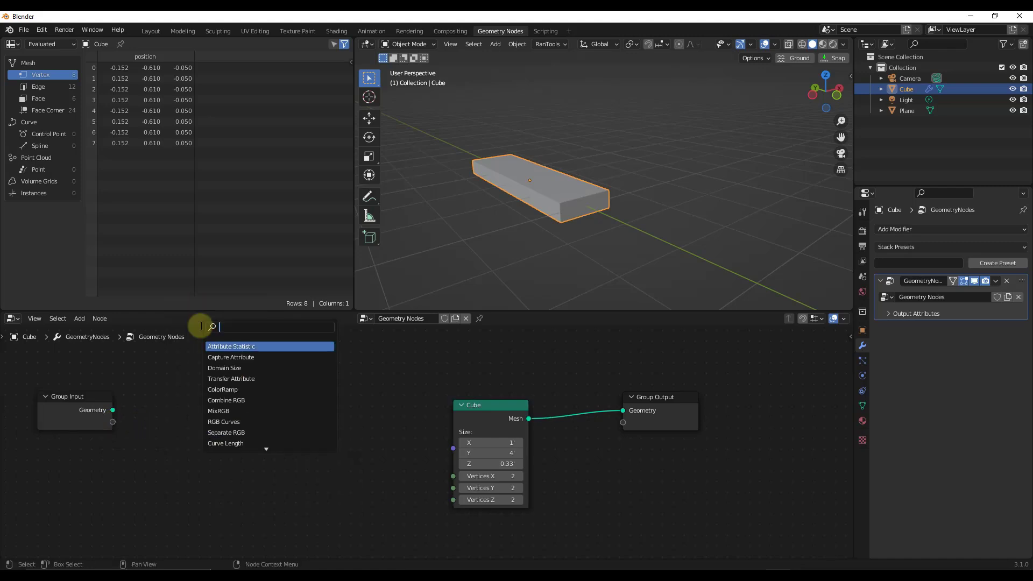
text(comb)
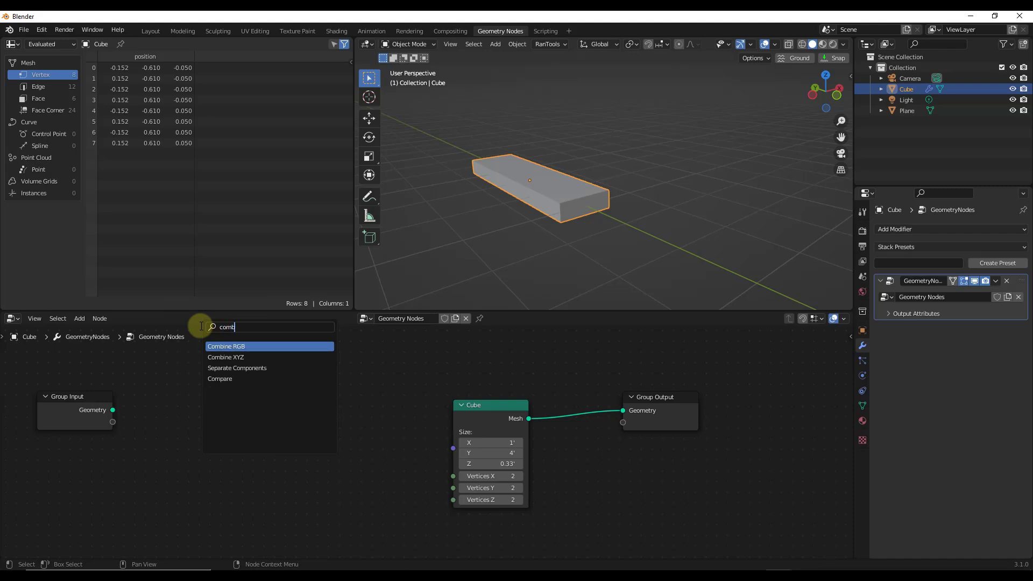
click(237, 357)
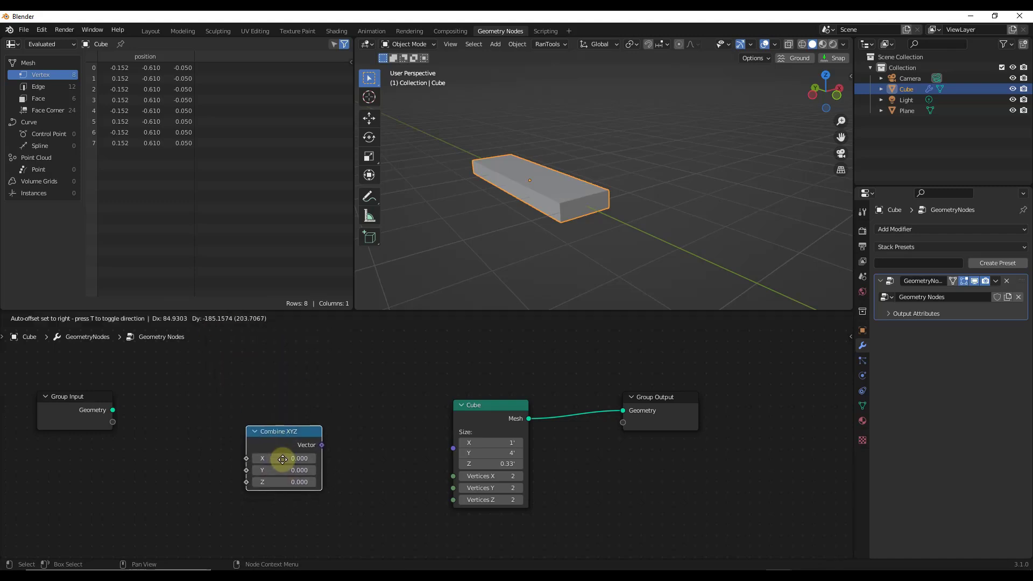
click(283, 462)
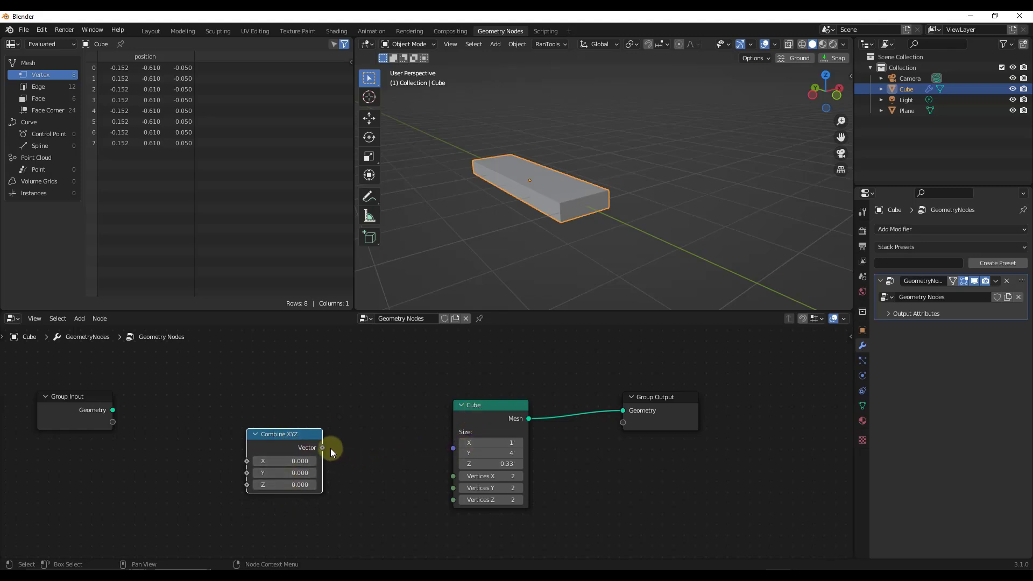
Connect the Combine XYZ vector to the Cube's Size and link its X value to a new Group Input socket.
drag(323, 448, 455, 449)
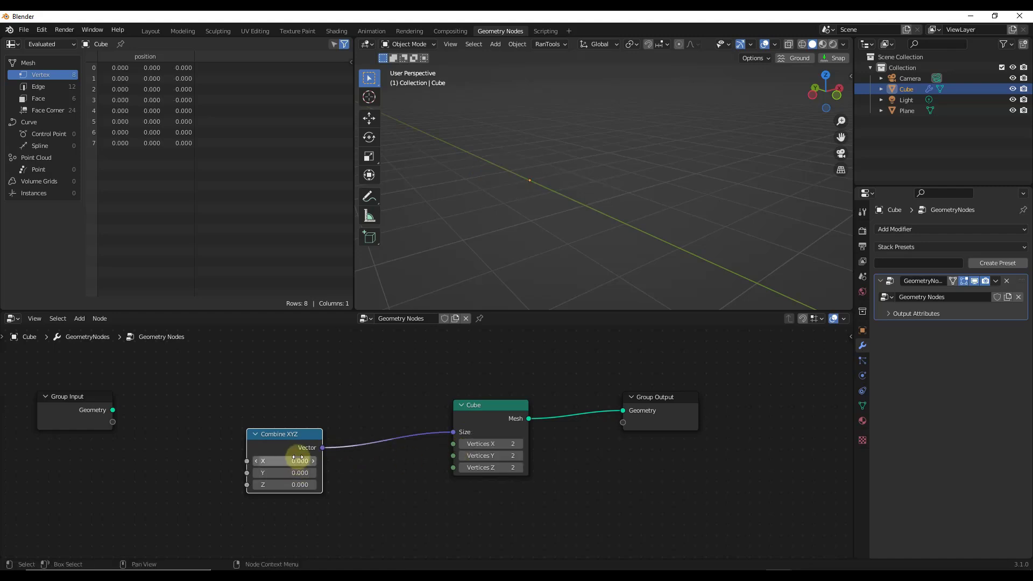
mouse_move(290, 448)
mouse_down()
mouse_move(316, 463)
mouse_move(293, 462)
mouse_up()
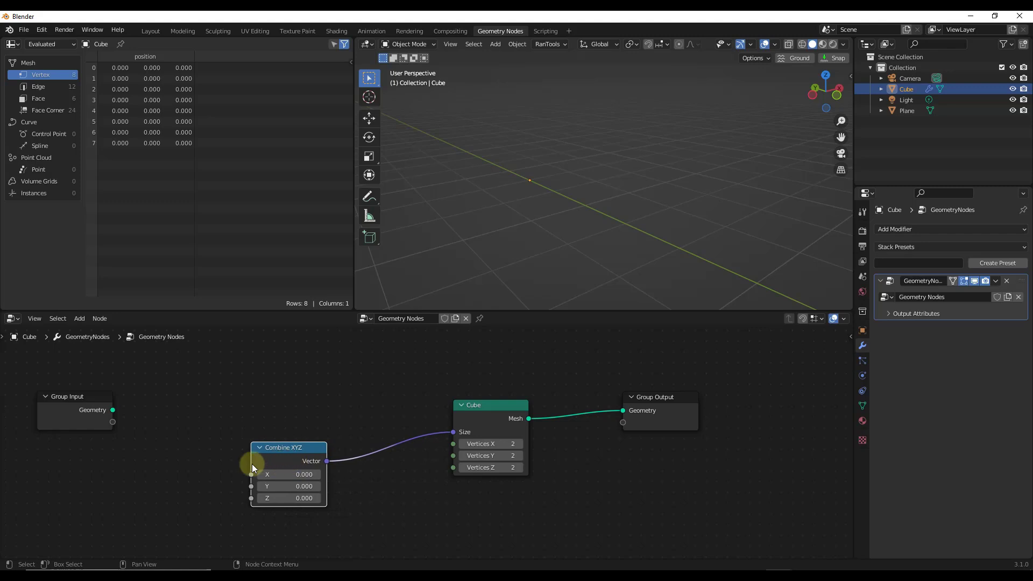
click(112, 422)
drag(112, 421, 250, 474)
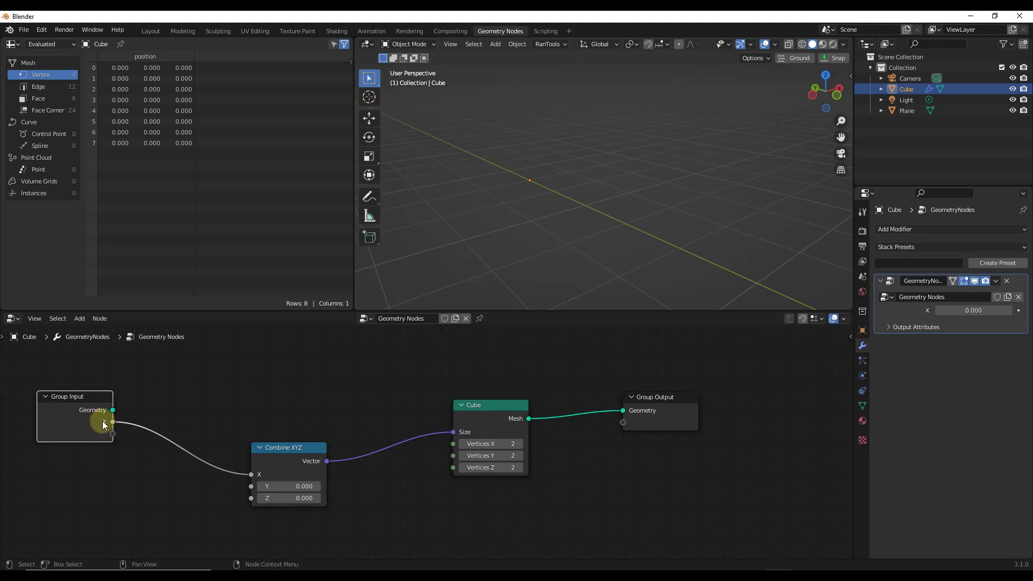
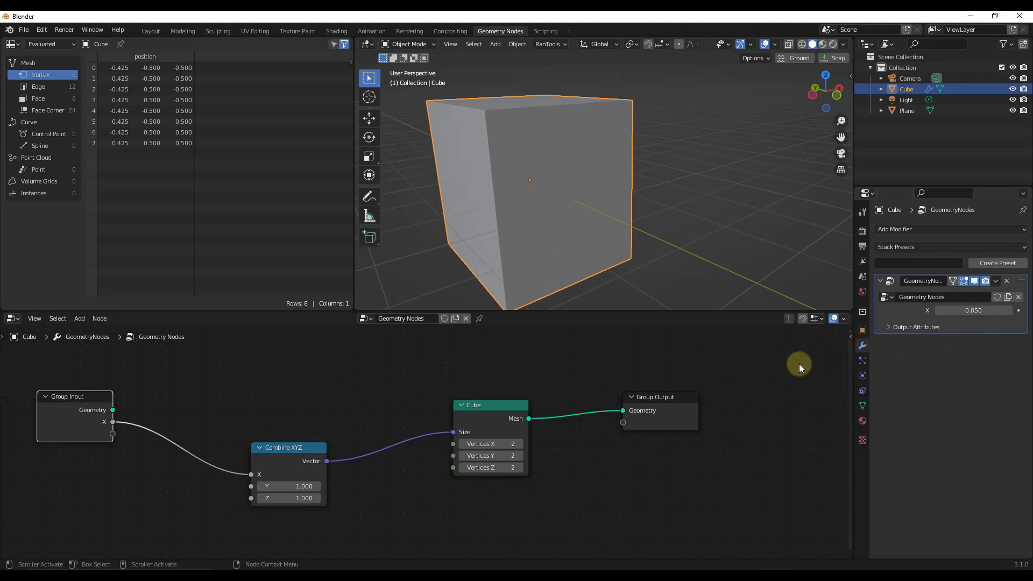
Rename the X group input as Stair Tread Depth.
key(n)
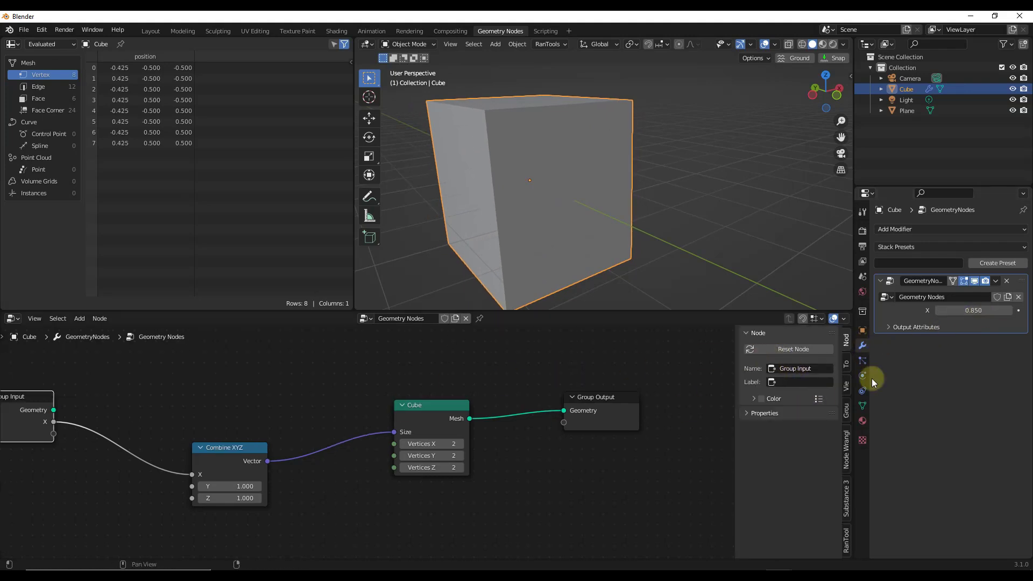
click(846, 404)
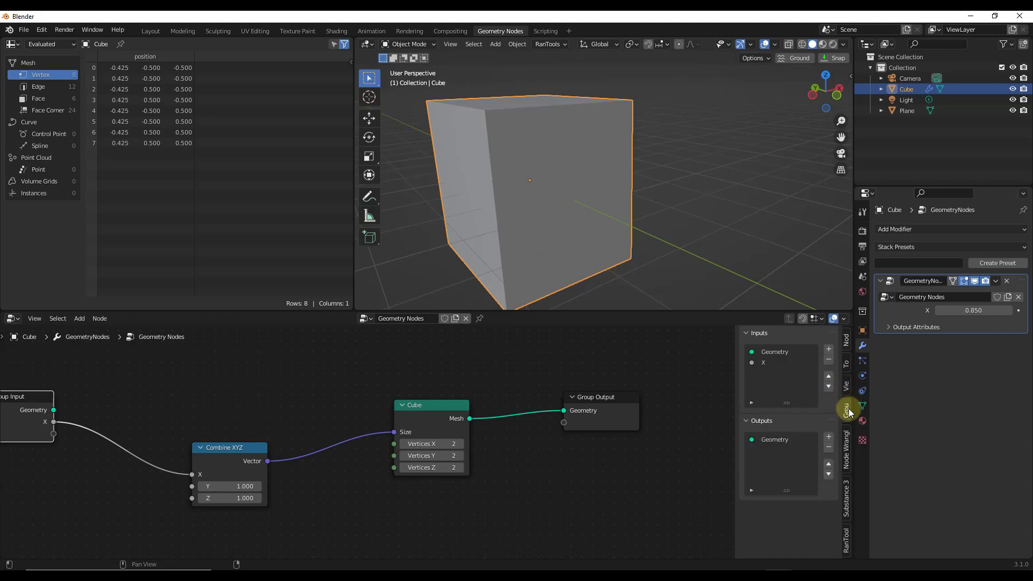
click(763, 363)
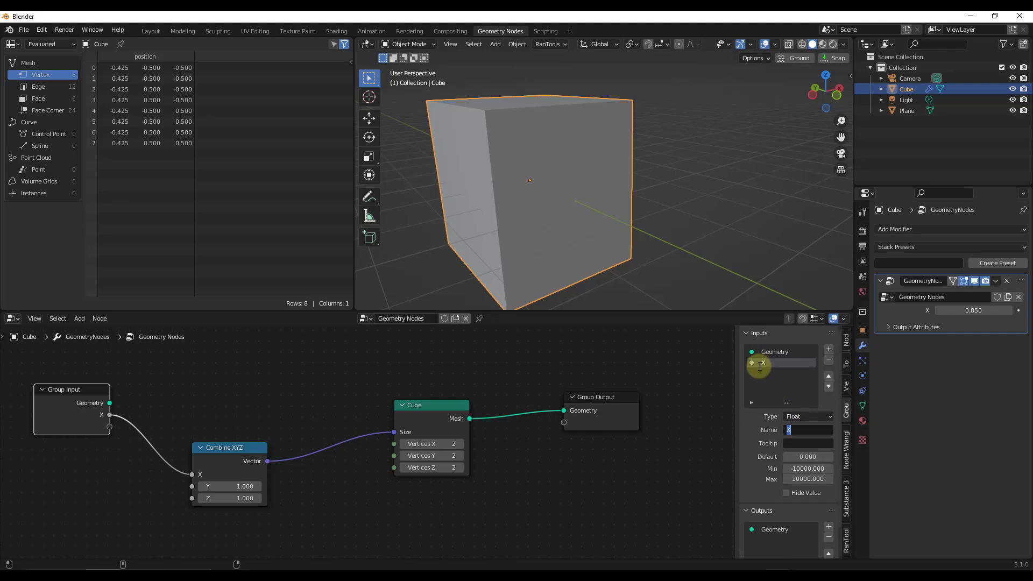
text(Tread Depth)
key(Return)
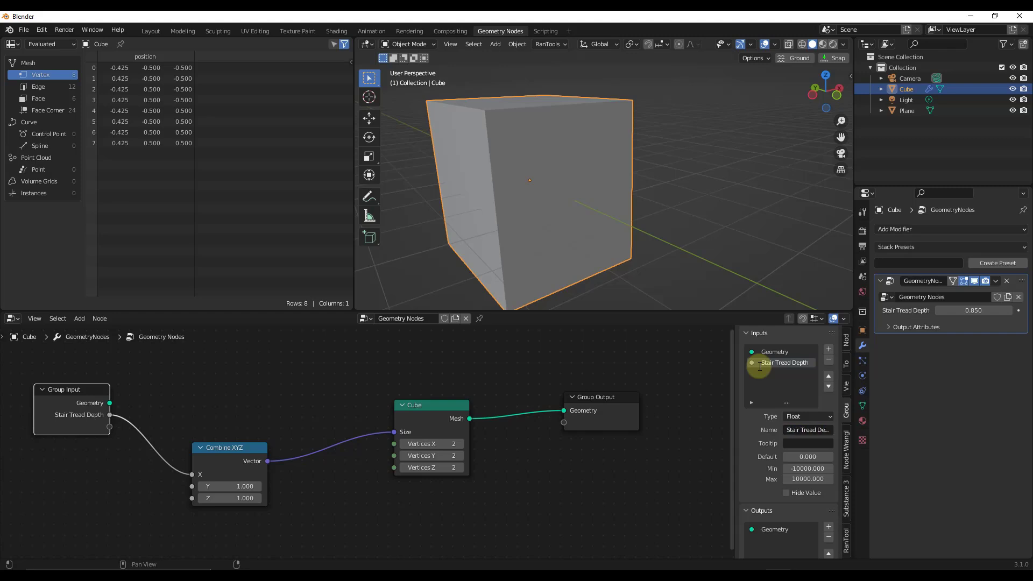
Expose the Combine XYZ node's Y value as a group input named Stair Tread Width.
drag(109, 426, 192, 486)
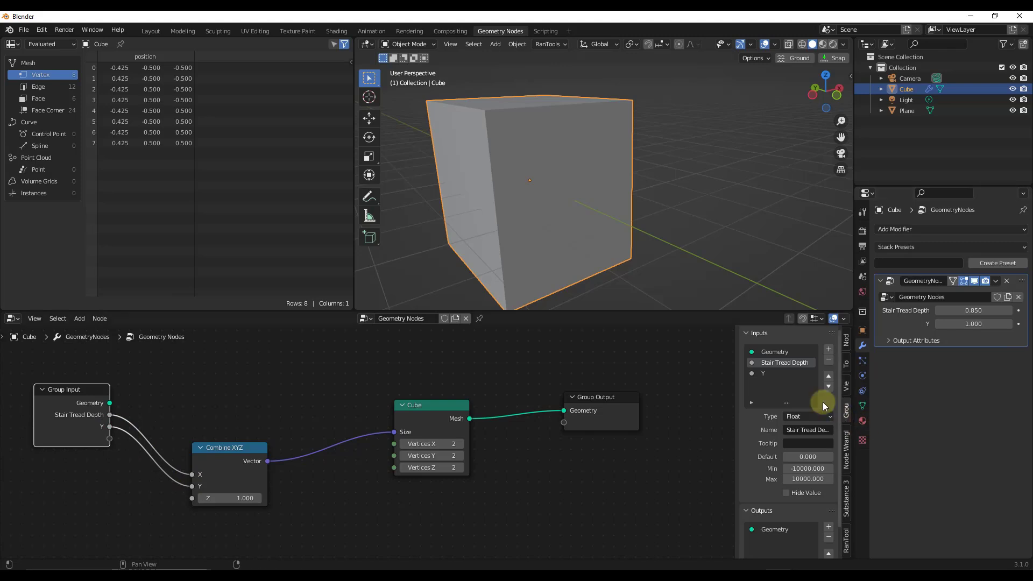
click(775, 374)
click(795, 429)
text(Stair Tread Width)
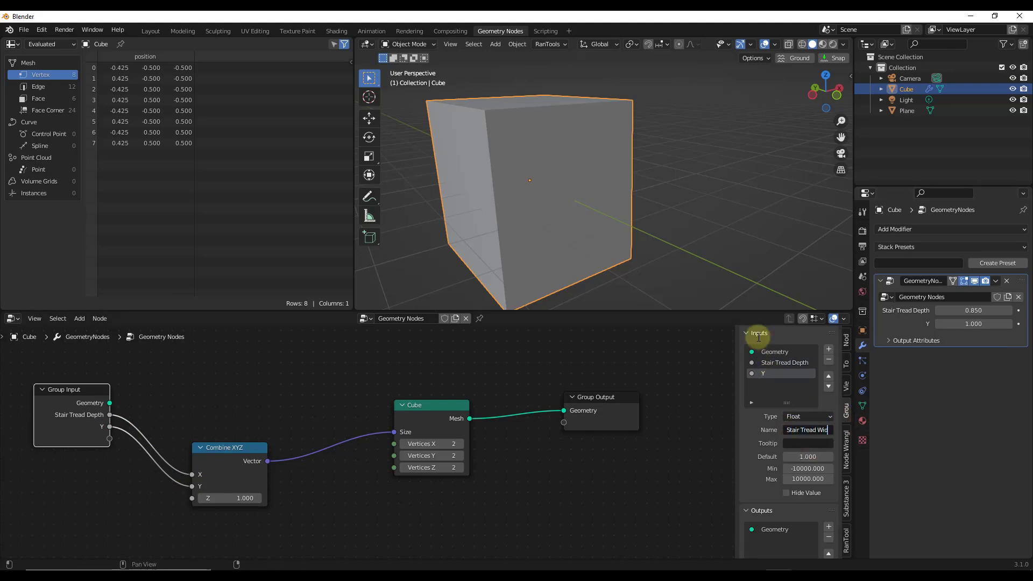
key(Return)
Expose the Combine XYZ node's Z value as a group input named Stair Tread Thickness.
drag(110, 439, 193, 498)
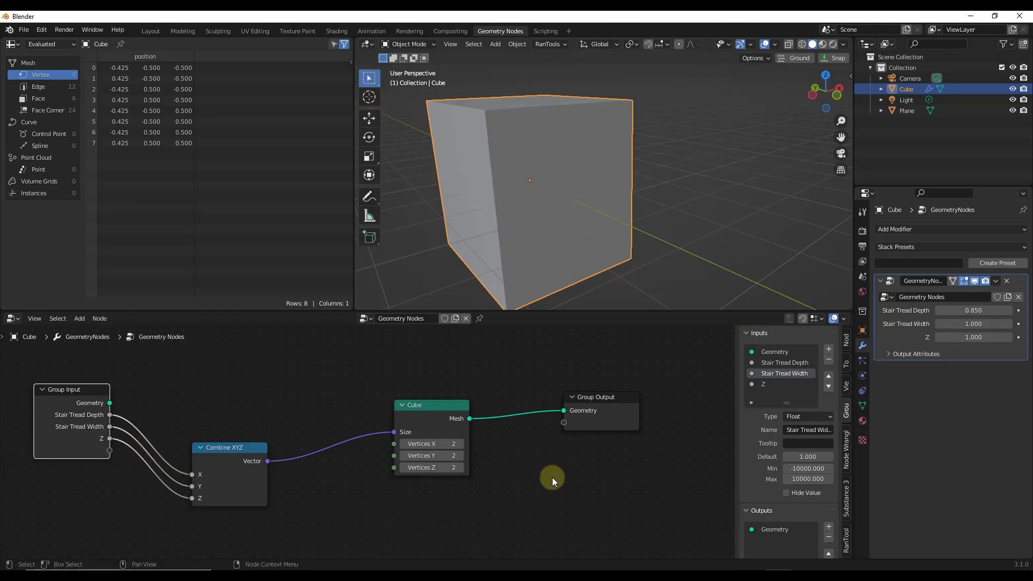
click(773, 383)
click(794, 431)
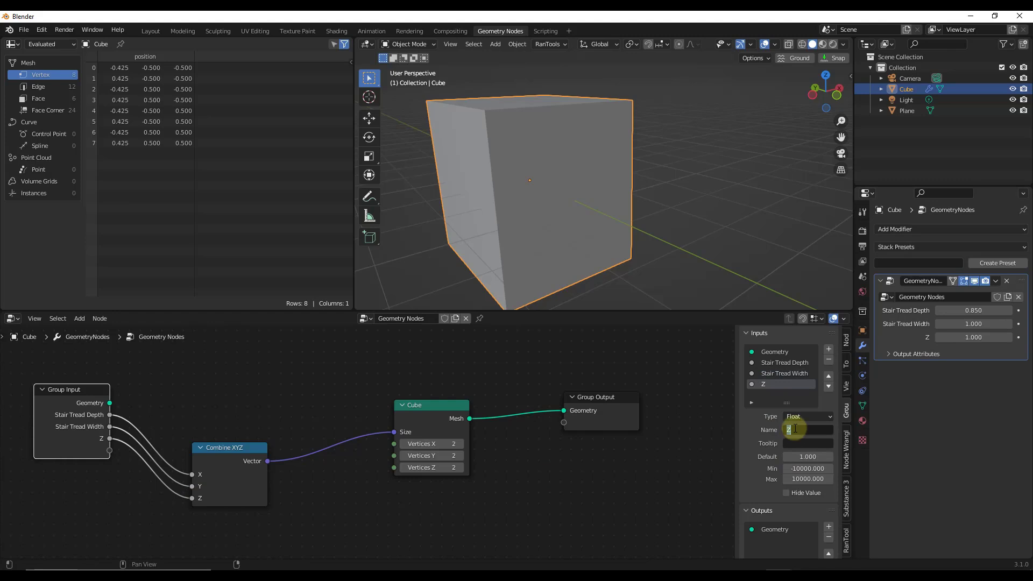
text(Stair Tread Thickness)
key(Return)
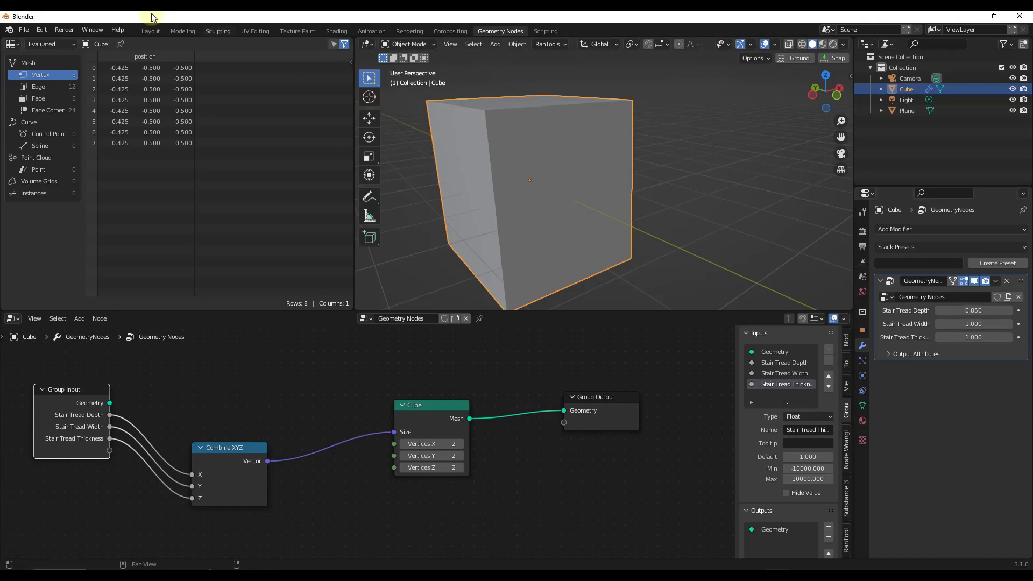
Try tread depth 0.450, width 0.380 and thickness 0.140 in the Layout workspace, and return to Geometry Nodes.
click(152, 31)
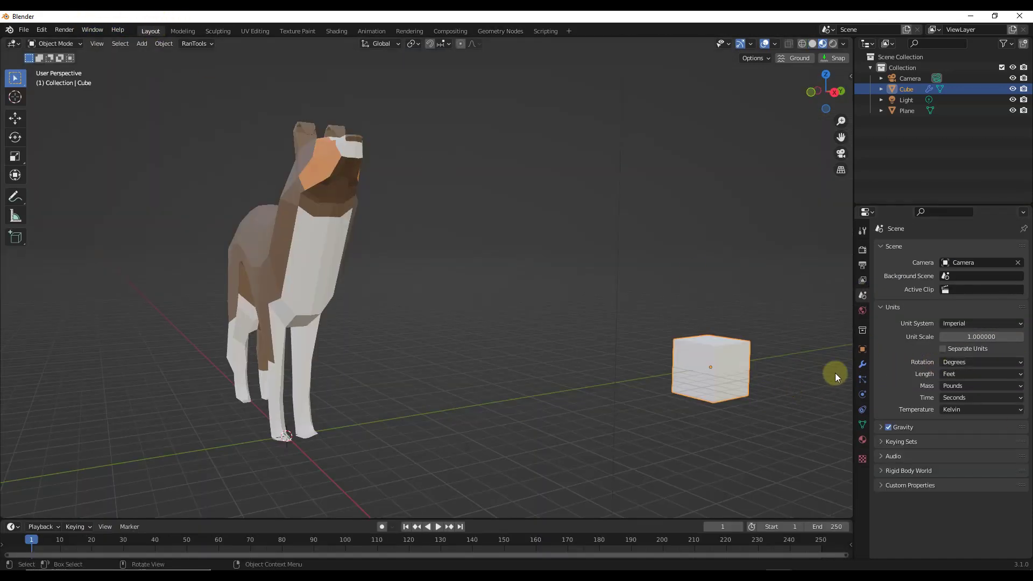
scroll(823, 372, up, 3)
click(863, 364)
drag(973, 336, 941, 367)
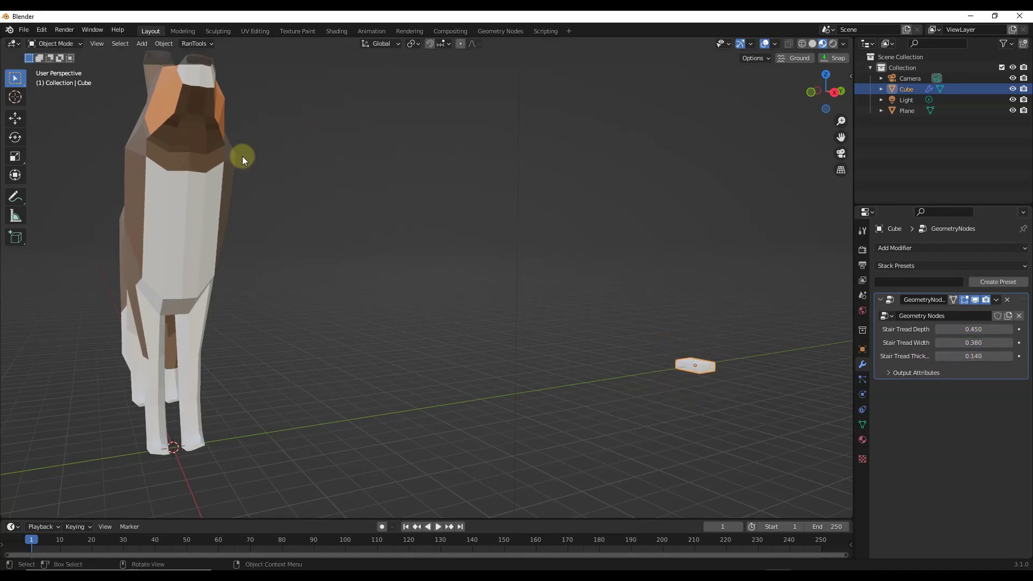
click(482, 34)
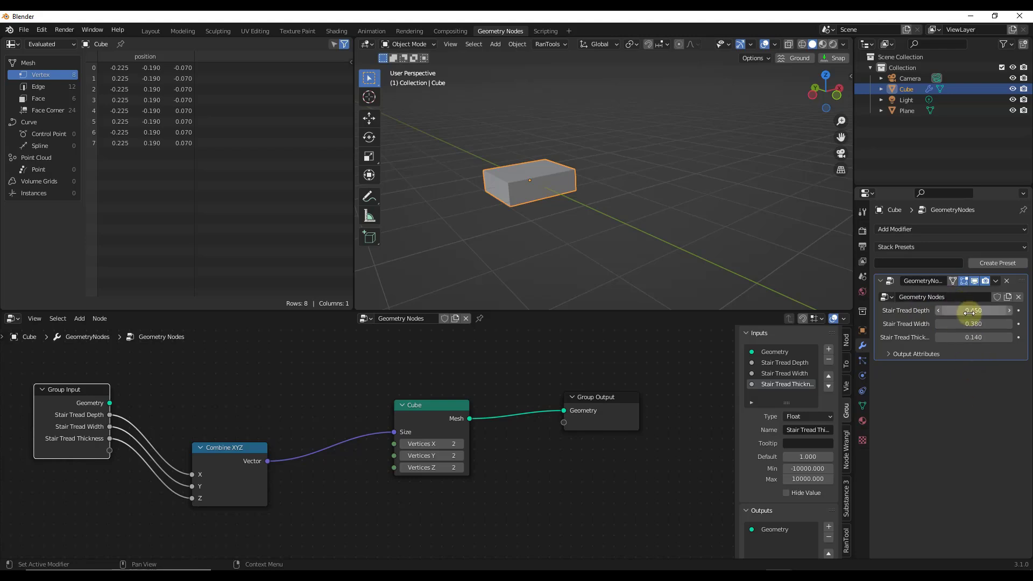
Set the modifier's Stair Tread Width to 4 and Stair Tread Depth to 1.
double_click(974, 324)
text(4)
key(Return)
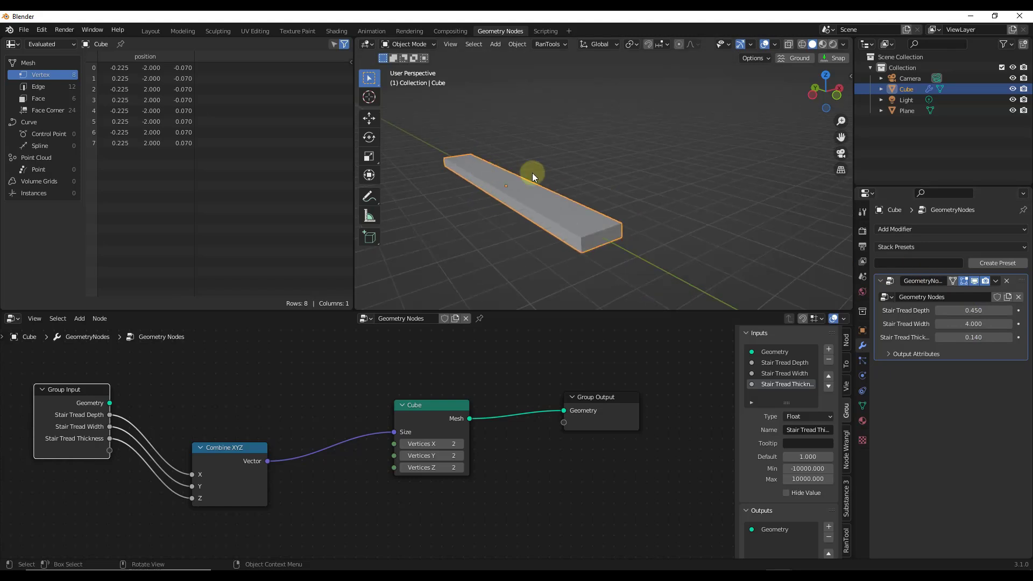
double_click(967, 312)
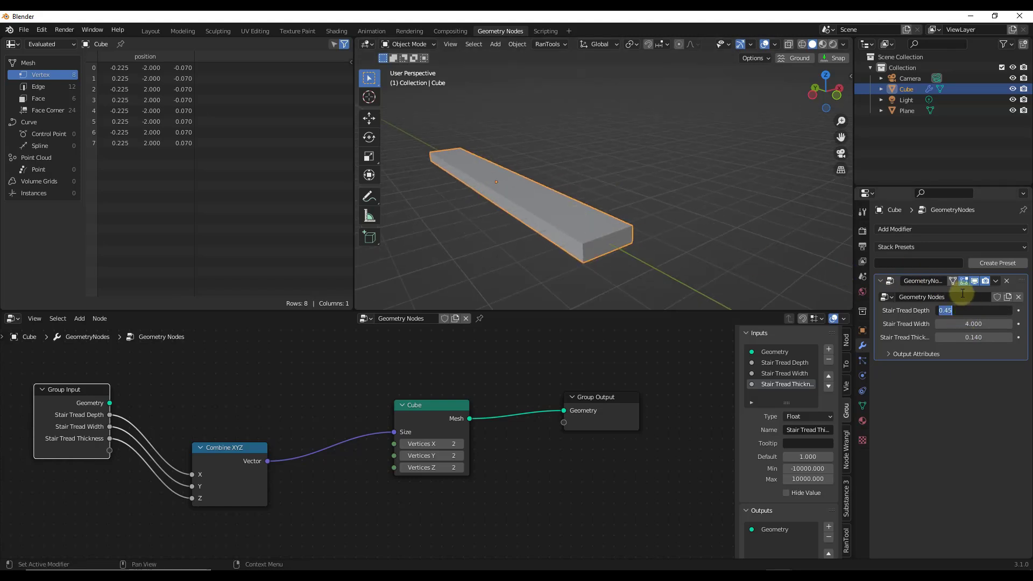
text(1)
key(Return)
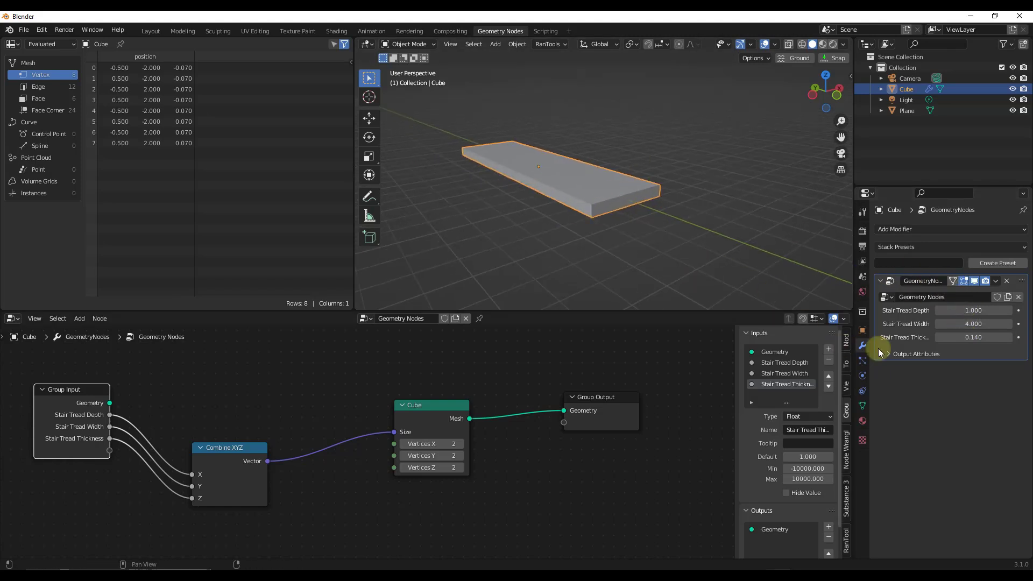
Set the modifier's Stair Tread Thickness to 0.33.
double_click(972, 338)
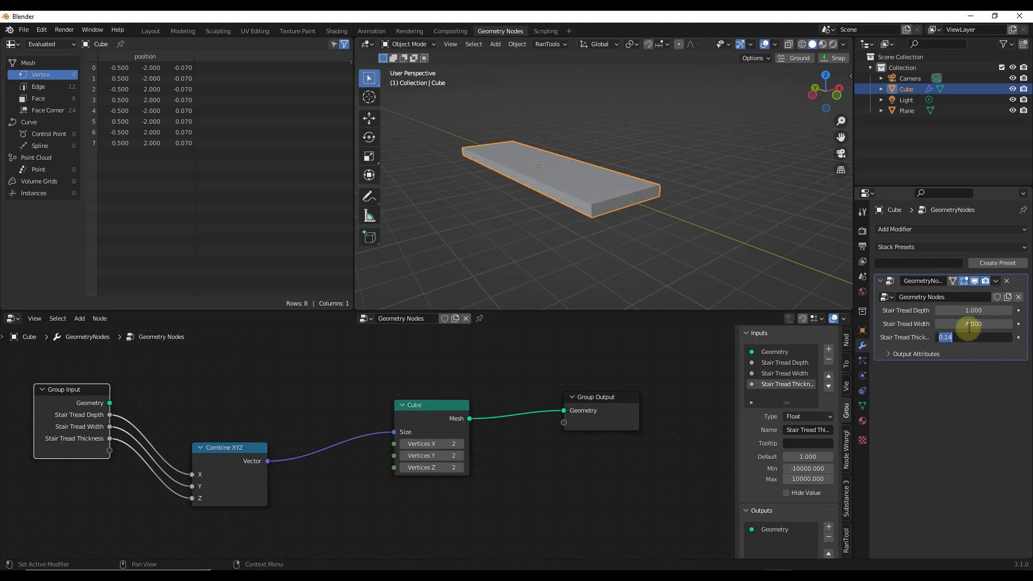
text(0.33)
key(Return)
scroll(605, 203, down, 3)
scroll(607, 199, up, 2)
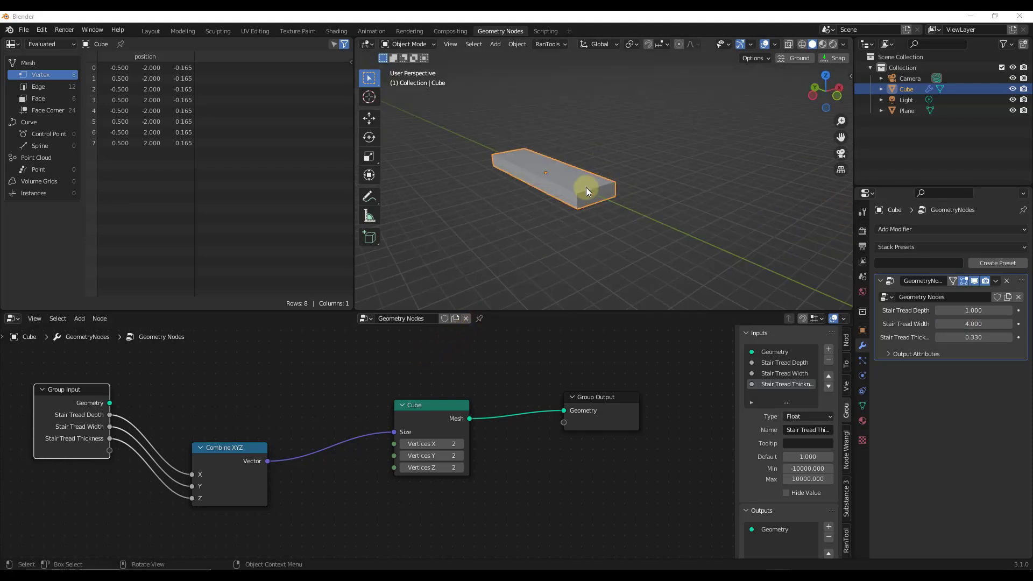
middle_drag(586, 187, 615, 152)
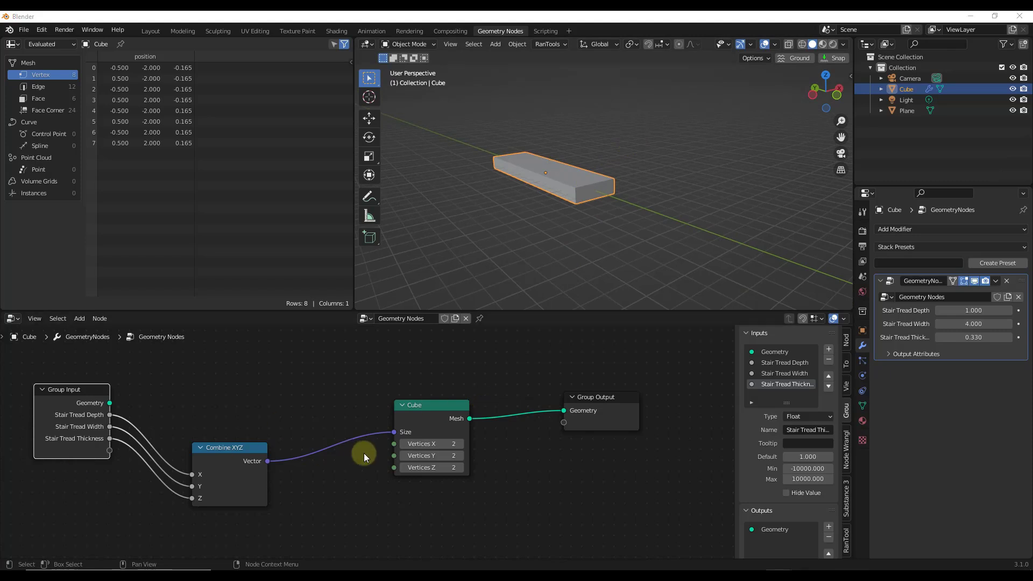
Move Group Output farther from the Cube node and place a new Curve Line node above the Cube node.
scroll(428, 431, down, 3)
scroll(427, 425, up, 2)
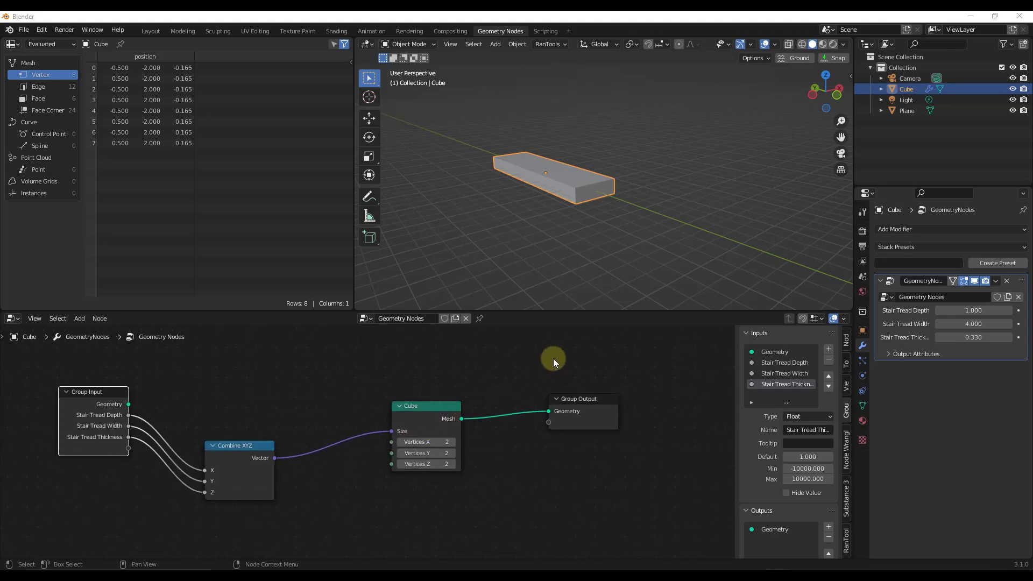
drag(596, 401, 694, 363)
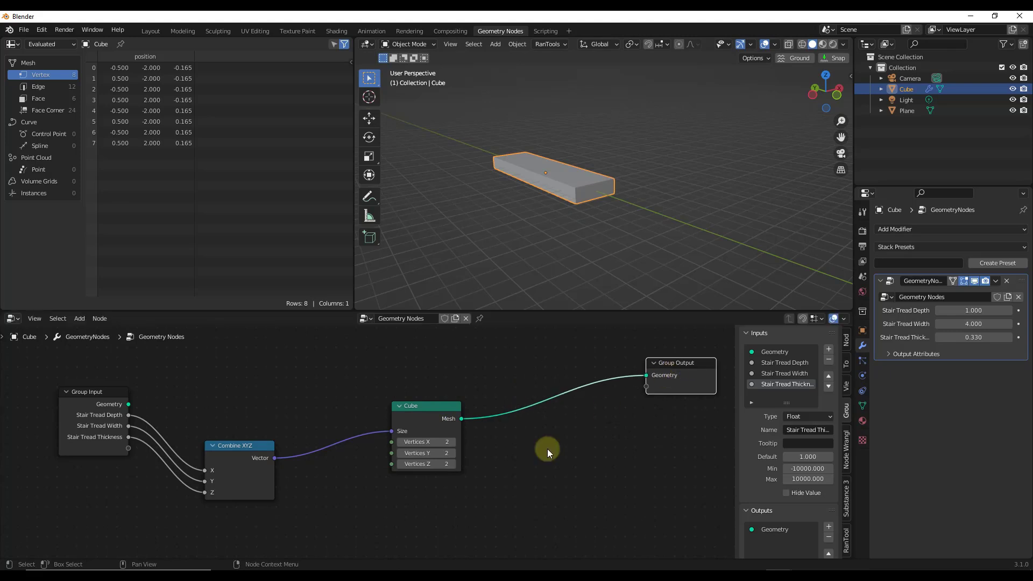
scroll(557, 379, down, 2)
middle_drag(560, 349, 544, 404)
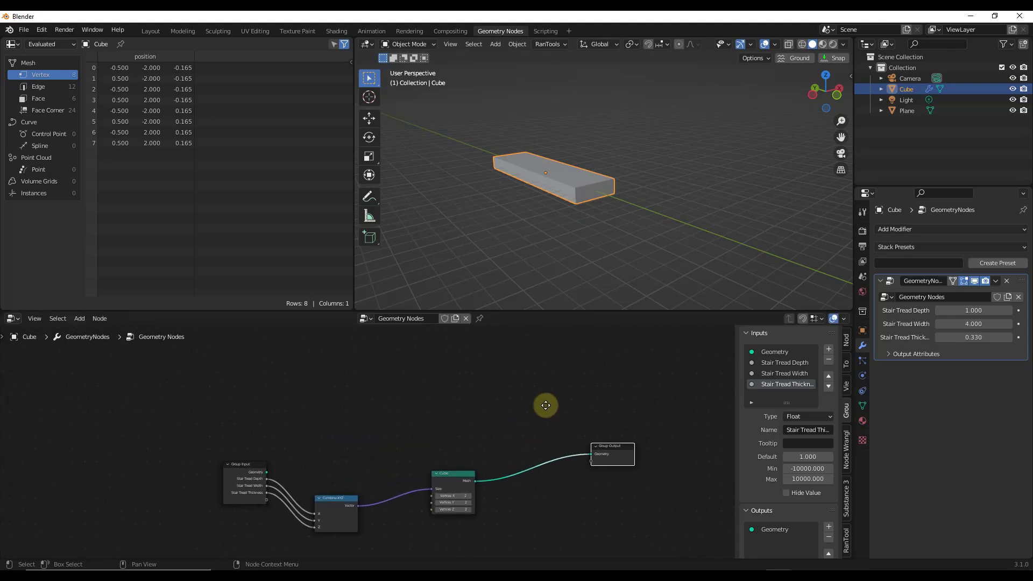
scroll(519, 385, up, 1)
click(493, 384)
key(shift+a)
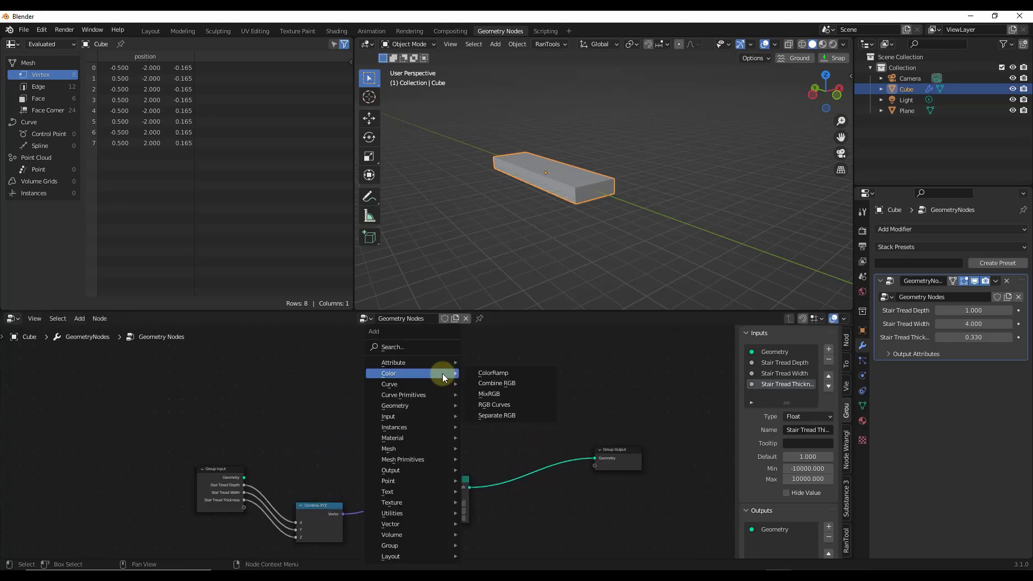
click(418, 347)
text(curve line)
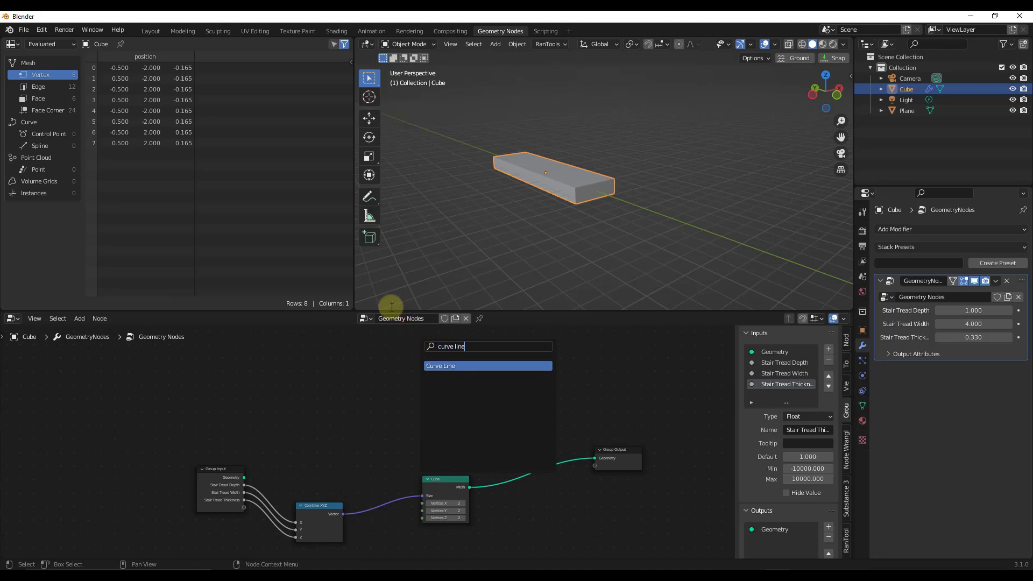
click(445, 366)
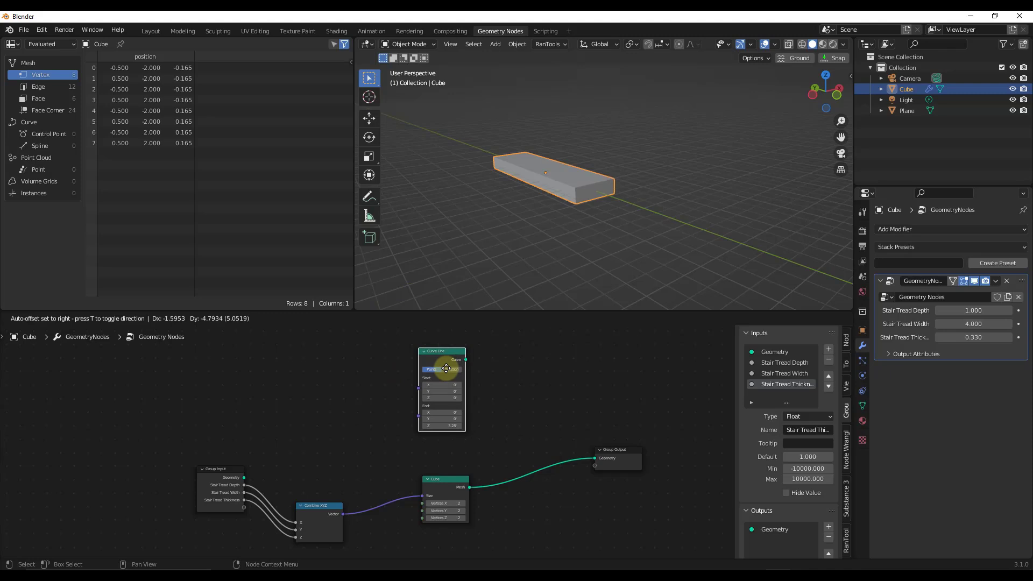
click(446, 369)
Connect the Curve Line's curve output to Group Output's Geometry in place of the Cube mesh.
scroll(479, 359, up, 1)
scroll(479, 359, up, 2)
scroll(590, 205, down, 2)
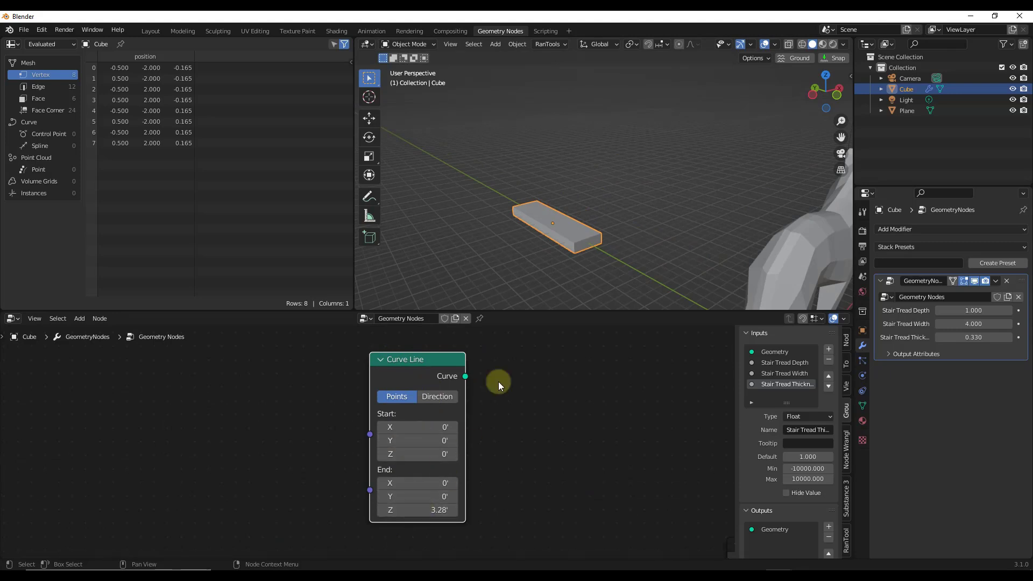
middle_drag(563, 170, 543, 210)
scroll(463, 404, down, 2)
drag(470, 390, 646, 513)
scroll(573, 182, up, 4)
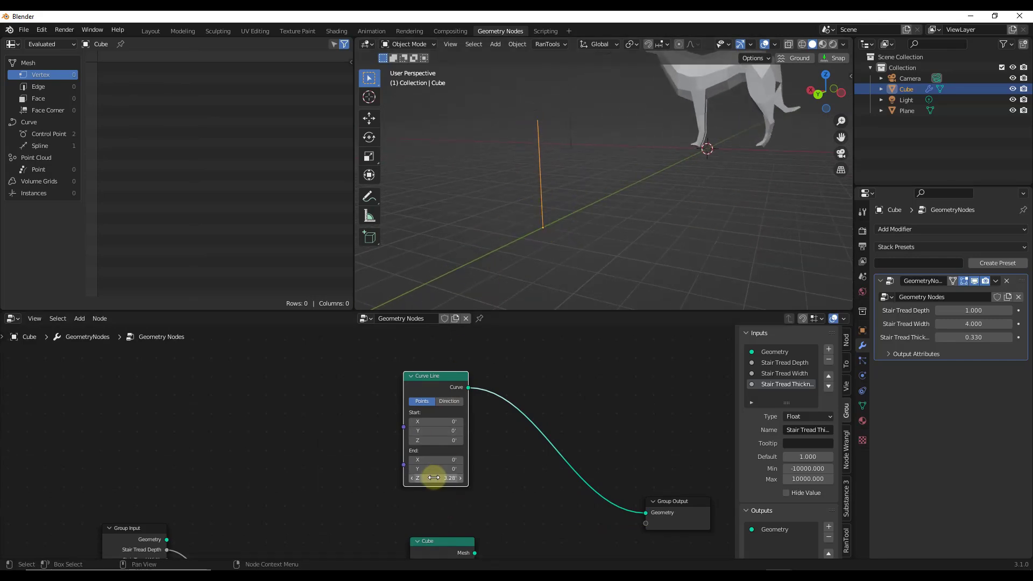
Try End values of 2' in Y and 5.18' in Z on the Curve Line, and reset them to 0' and 1'.
drag(433, 478, 448, 460)
middle_drag(587, 199, 553, 210)
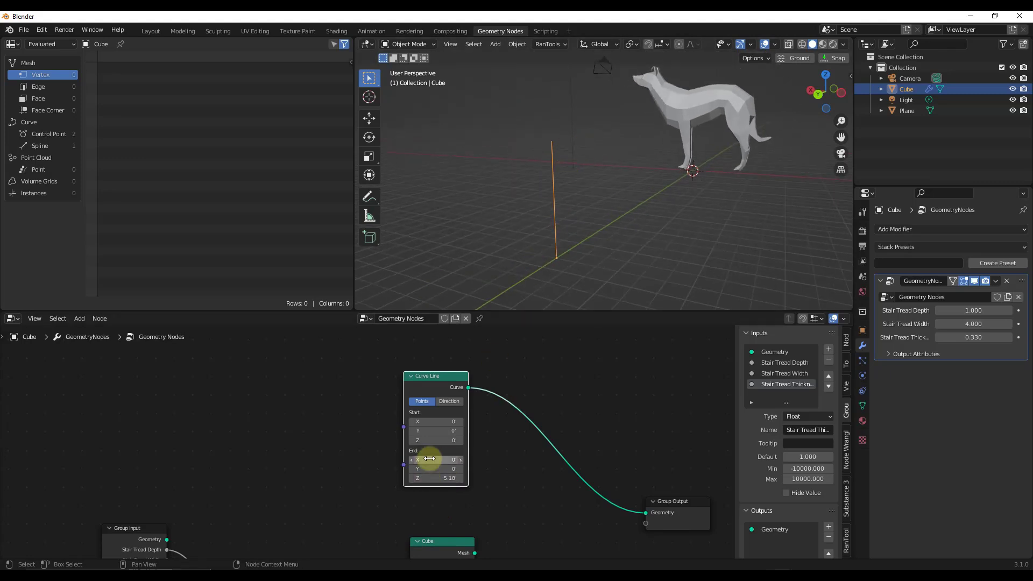
drag(431, 469, 447, 469)
click(434, 479)
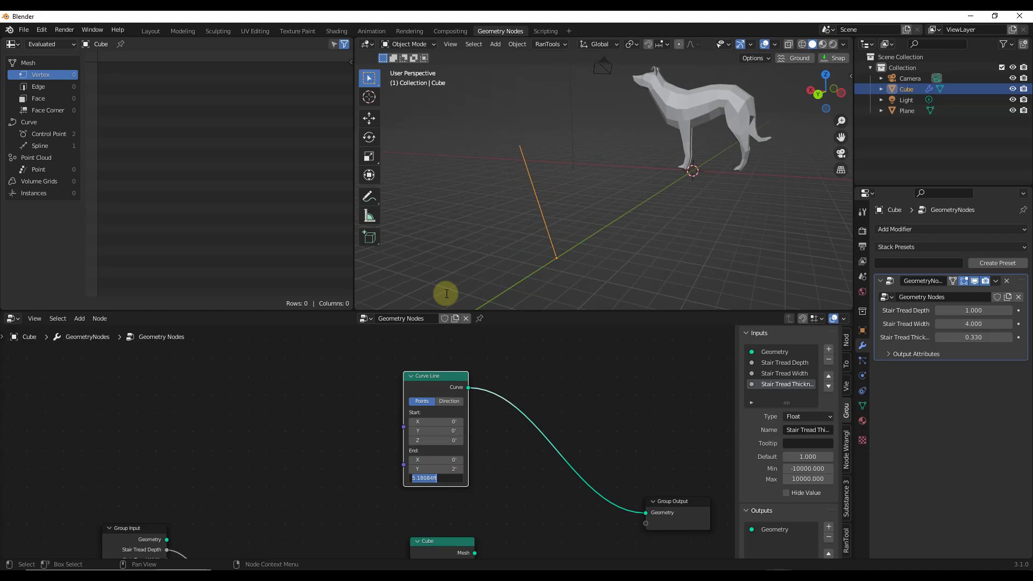
key(Escape)
key(ctrl+z)
middle_drag(447, 293, 537, 246)
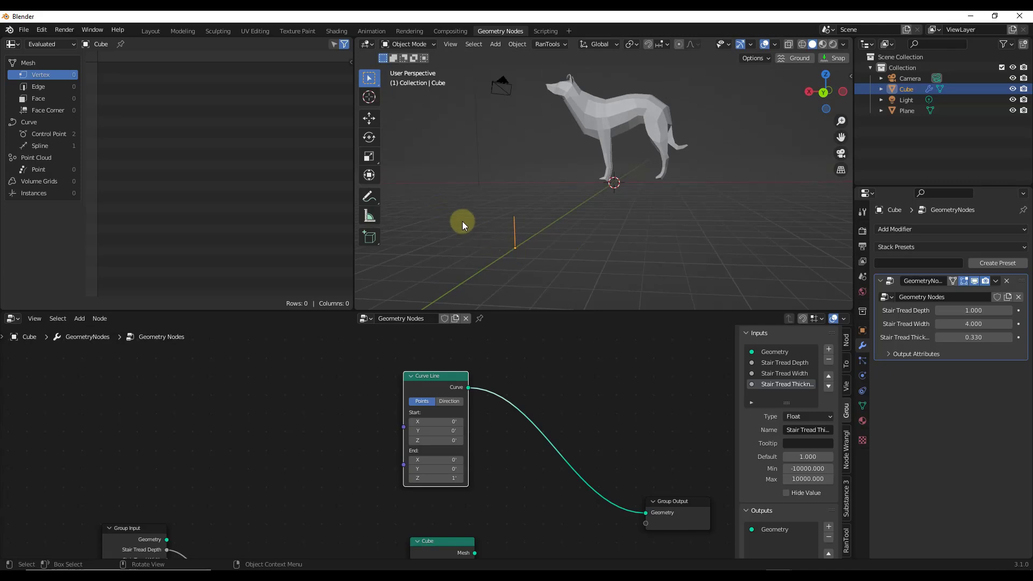
Move the Curve Line node farther above the Cube node.
drag(448, 377, 458, 353)
scroll(338, 393, down, 2)
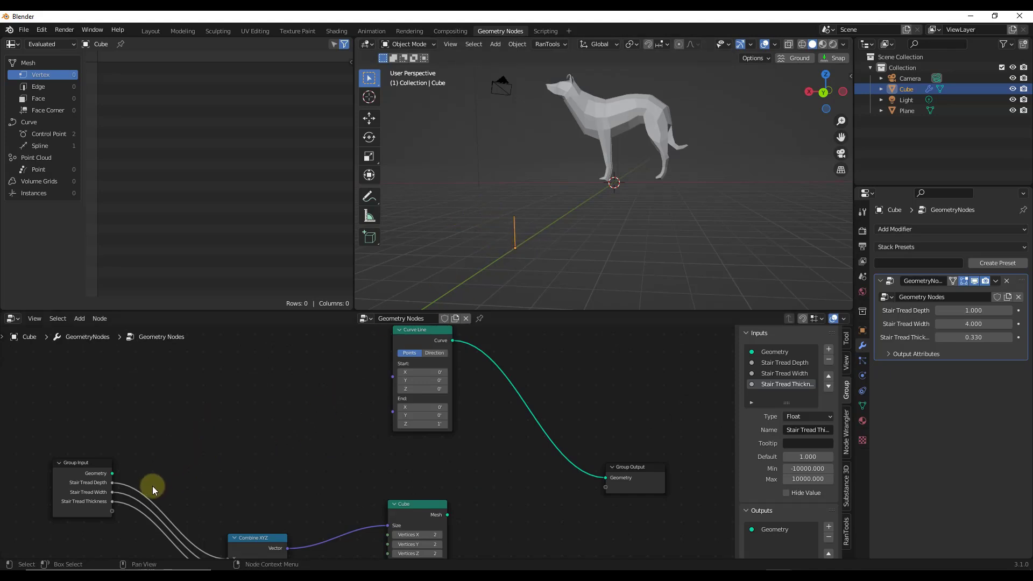
scroll(241, 383, up, 2)
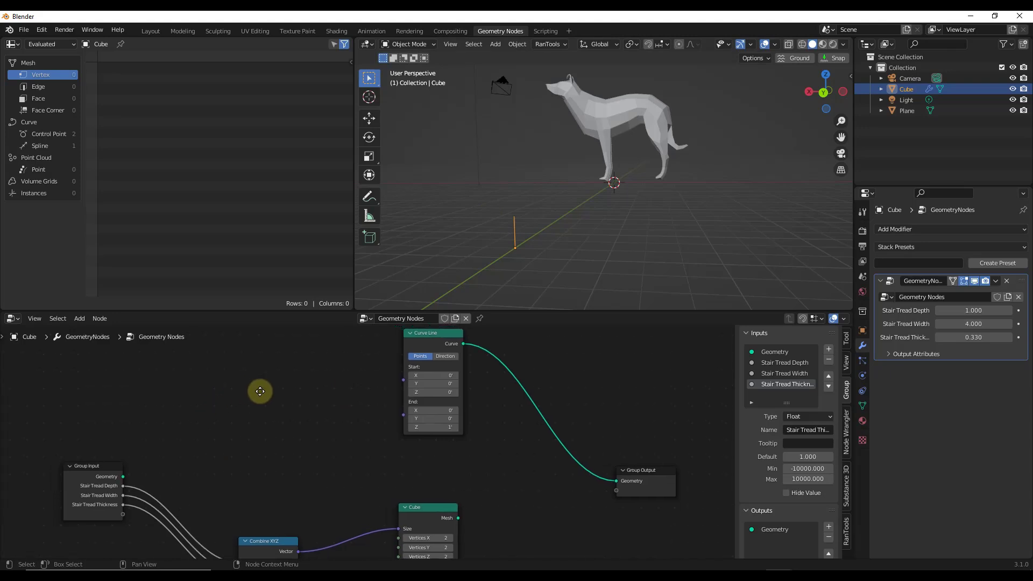
key(shift+a)
click(224, 347)
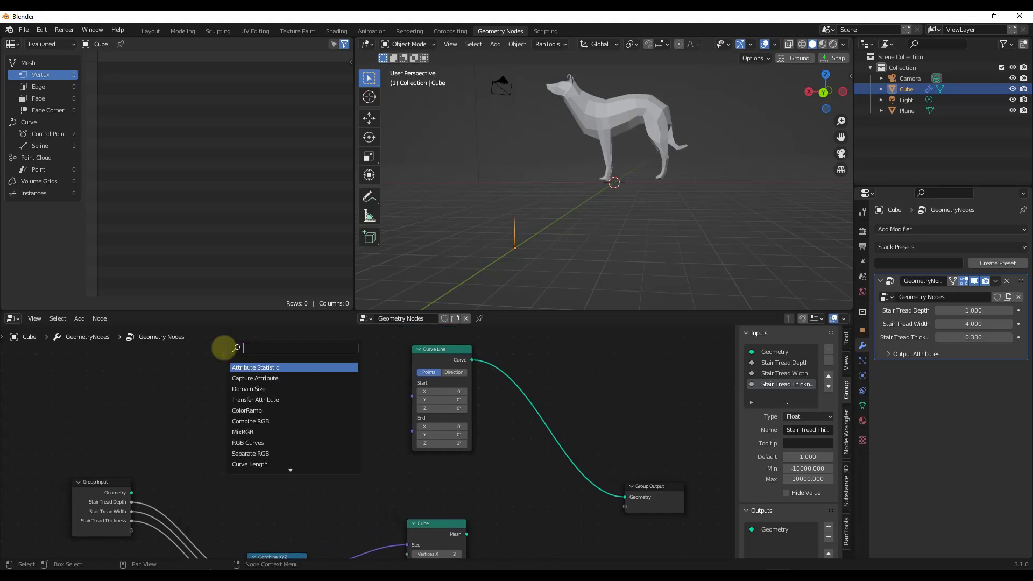
key(Escape)
Add a Math node between Group Input and Curve Line and set its operation to Multiply Add.
key(shift+a)
click(217, 348)
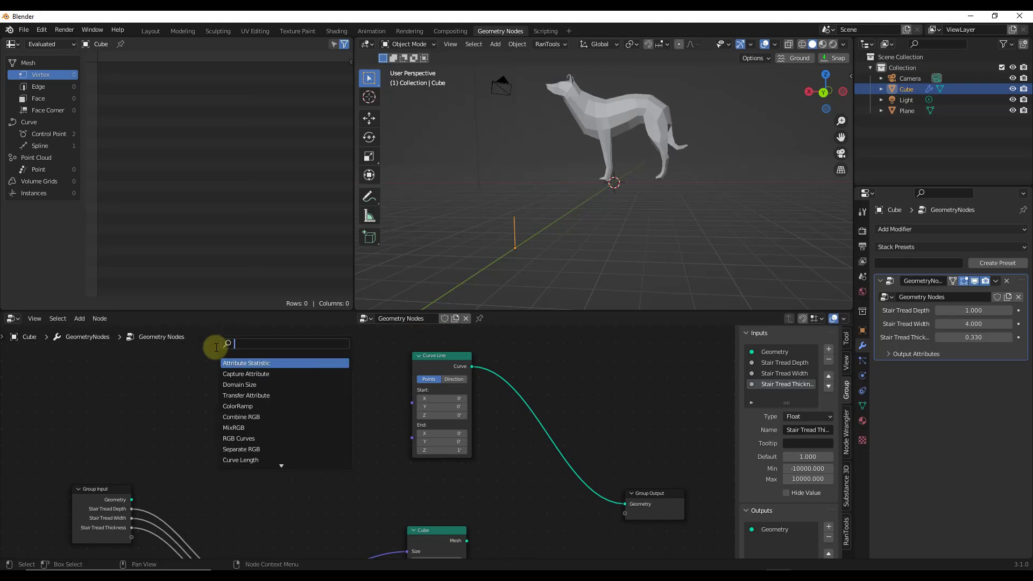
text(add)
key(Return)
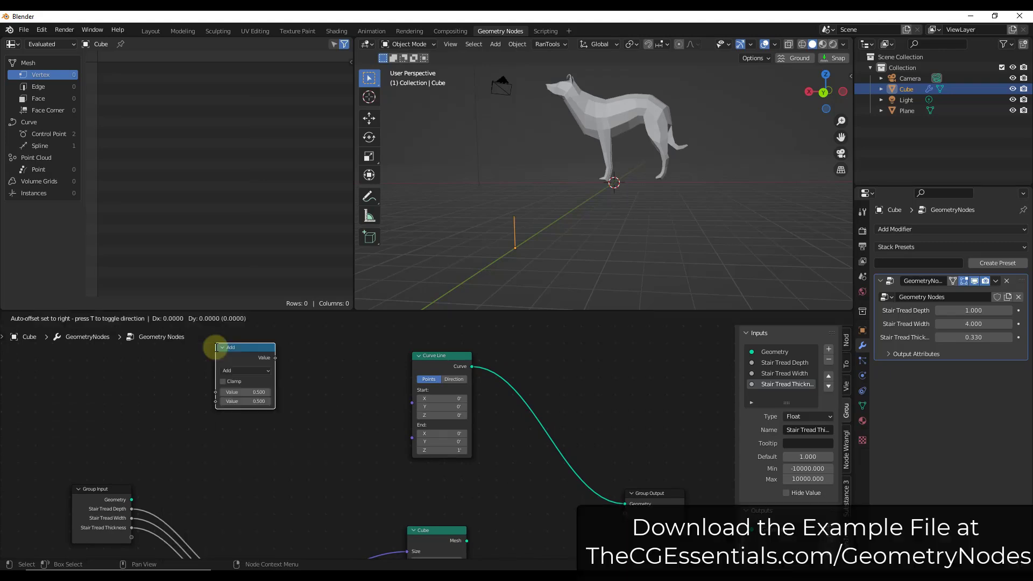
click(244, 376)
click(257, 399)
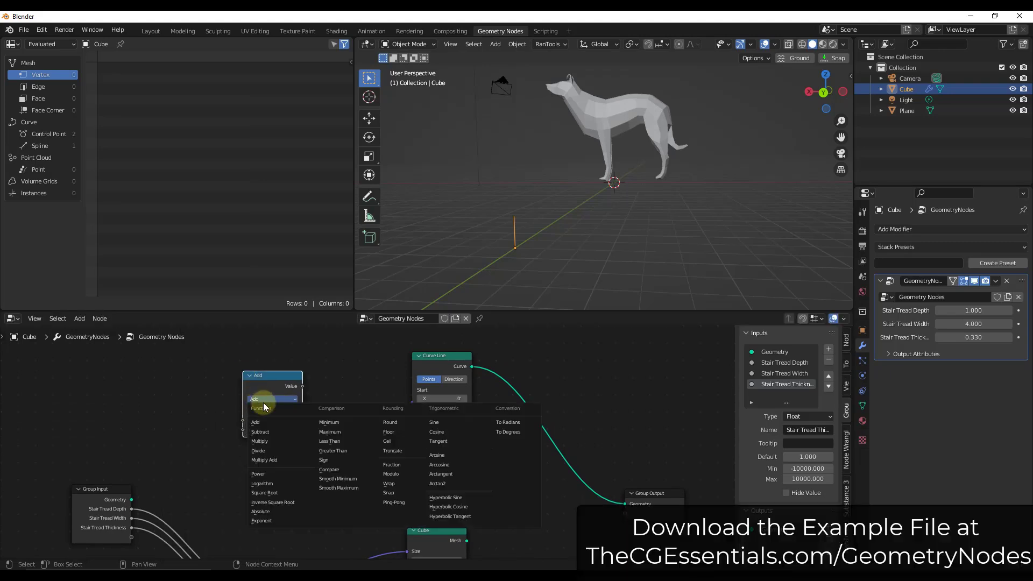
click(266, 460)
drag(265, 380, 270, 357)
Connect Stair Tread Depth to the Multiply Add node's Value and expose its Multiplier as a new group input.
scroll(325, 421, up, 3)
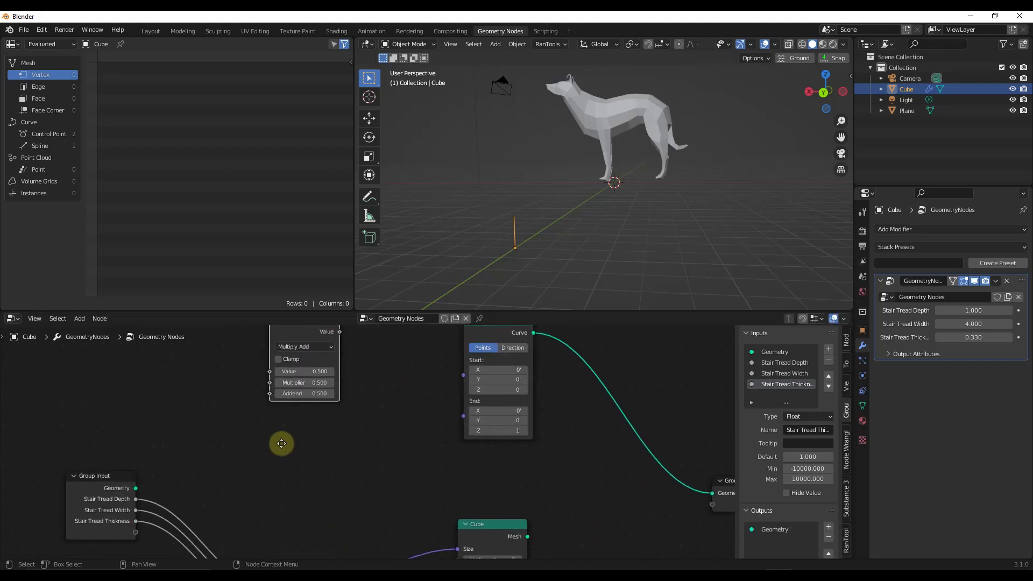
middle_drag(281, 445, 277, 431)
scroll(277, 431, down, 2)
drag(184, 461, 247, 380)
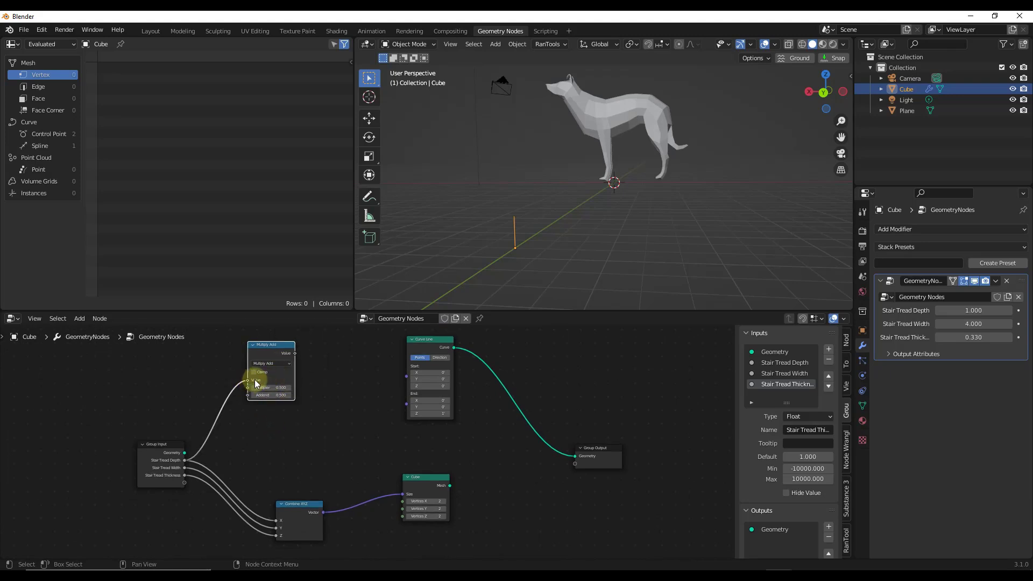
scroll(255, 383, up, 1)
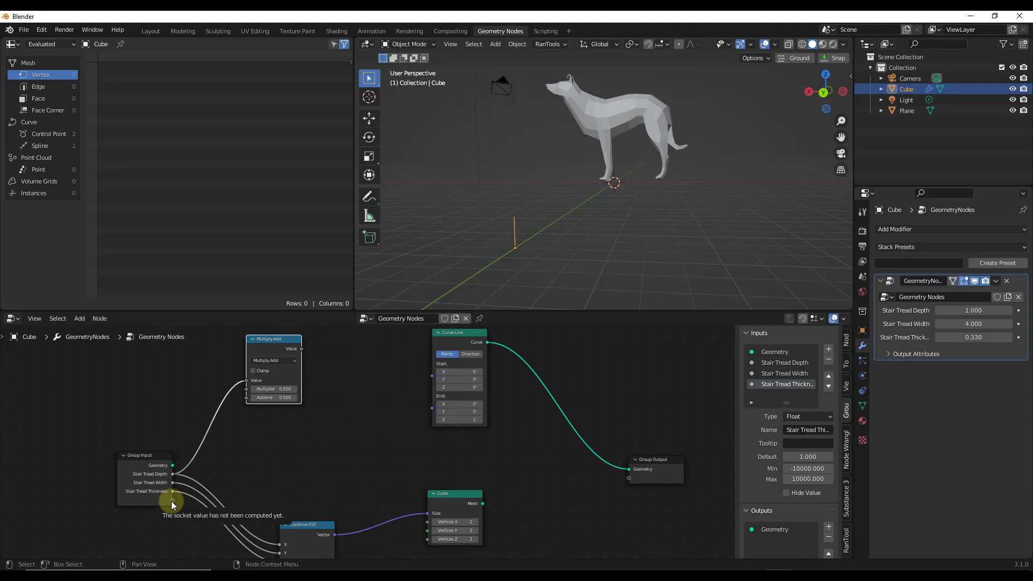
drag(172, 503, 247, 390)
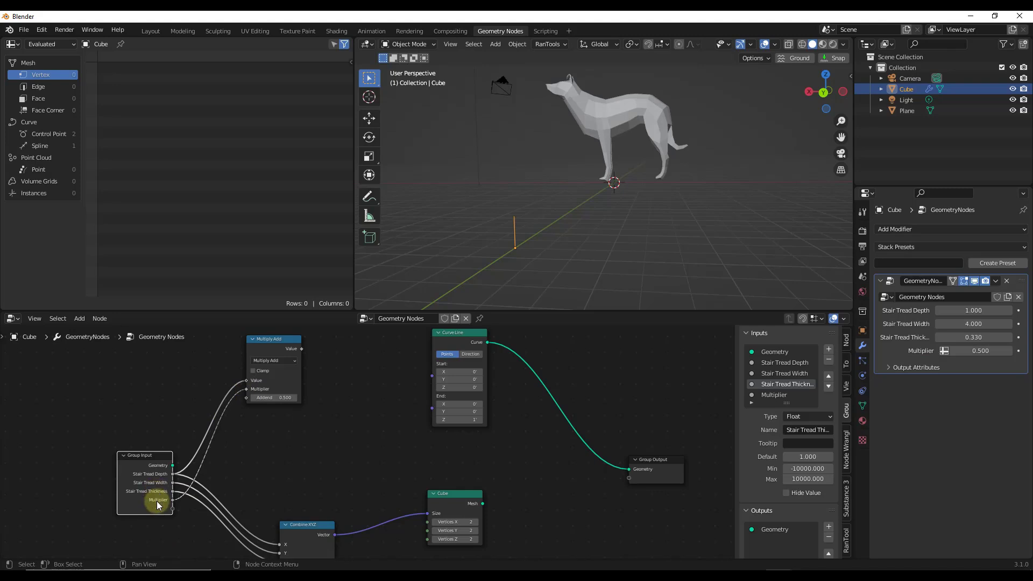
Rename the Multiplier group input to Number of Stairs.
click(776, 395)
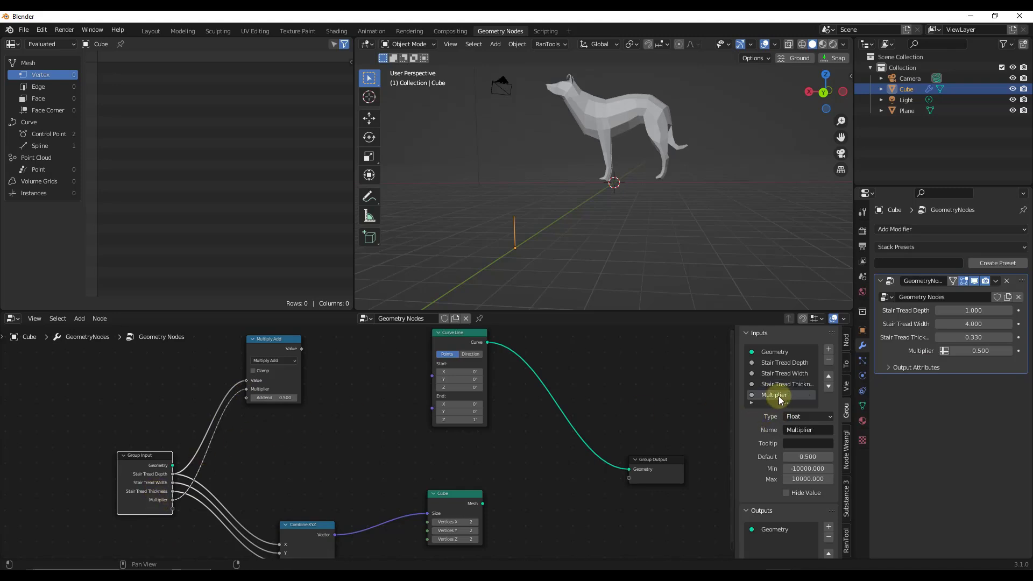
click(815, 430)
text(Number of Stairs)
key(Return)
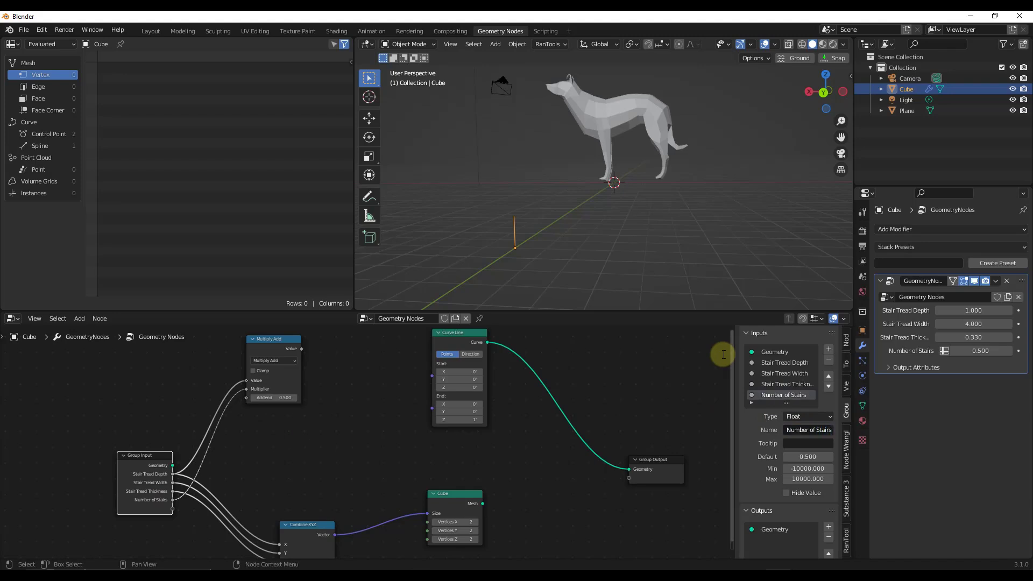
Change the Number of Stairs input type to Integer and set its modifier value to 8.
mouse_move(980, 349)
mouse_down()
mouse_move(995, 351)
mouse_move(978, 346)
mouse_up()
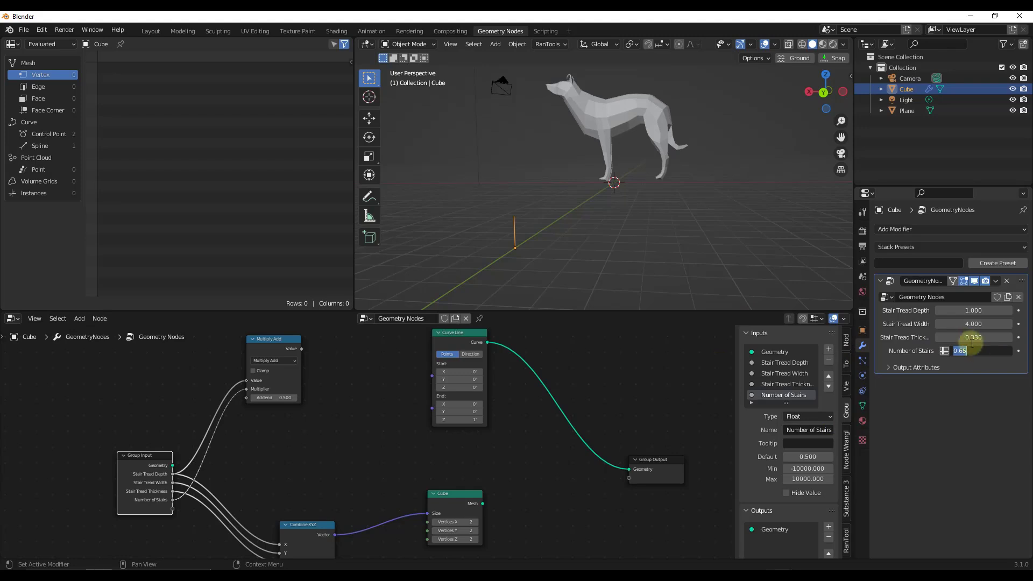
click(807, 417)
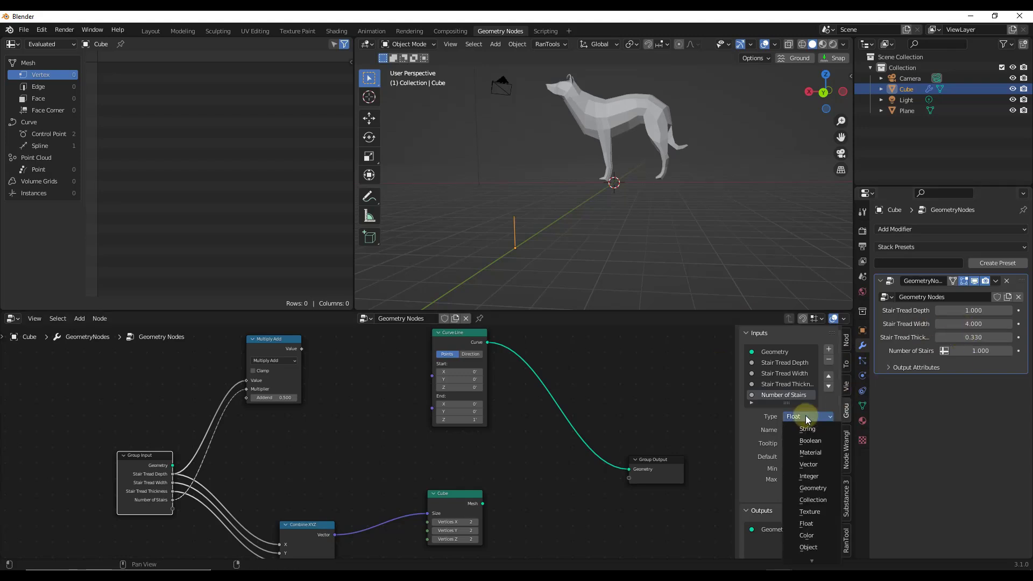
click(808, 475)
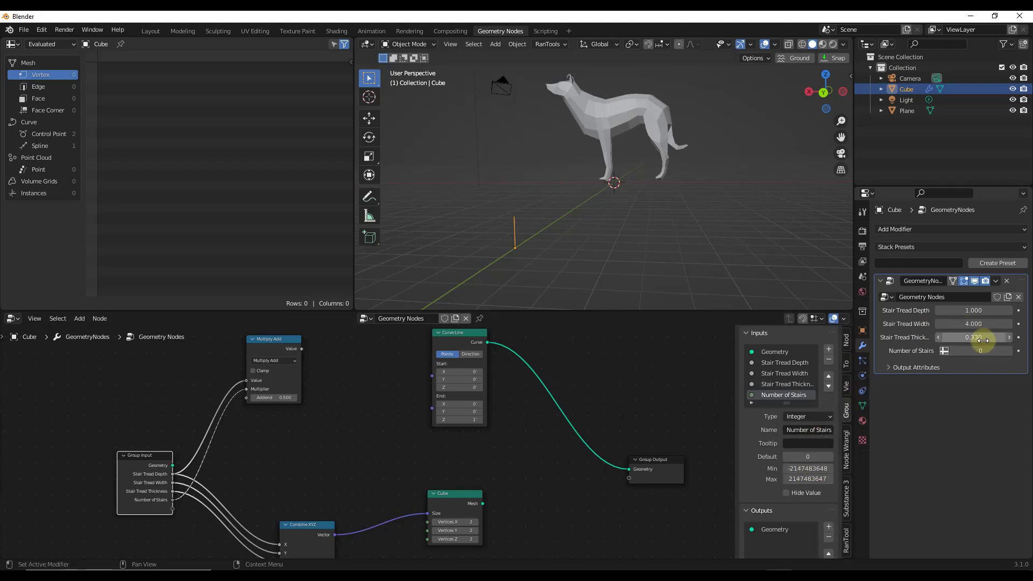
mouse_move(984, 351)
mouse_down()
mouse_move(1007, 351)
mouse_move(979, 352)
mouse_up()
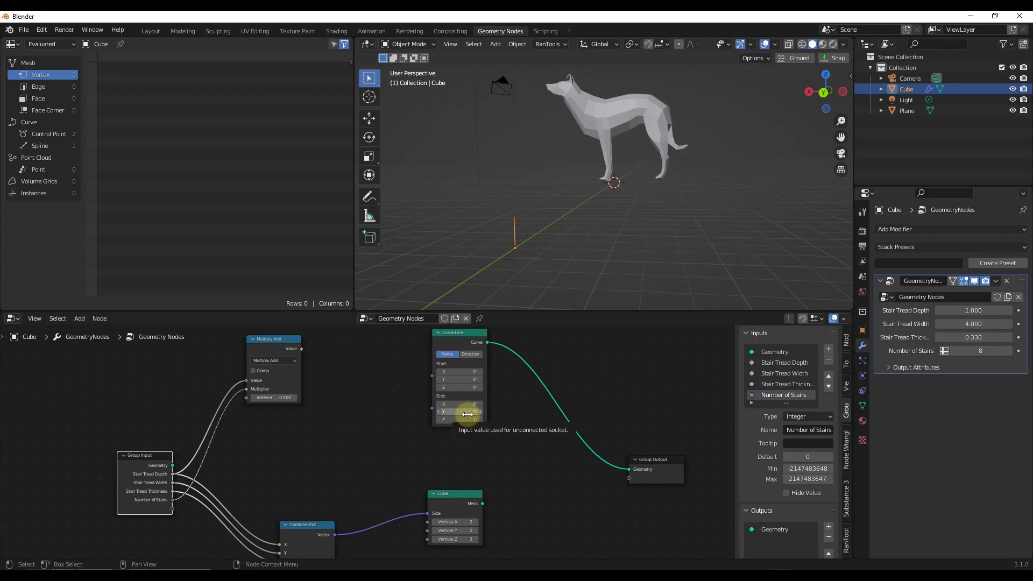
Duplicate the Combine XYZ node and route the Multiply Add value through its X into the Curve Line's End.
drag(319, 546, 329, 531)
key(shift+d)
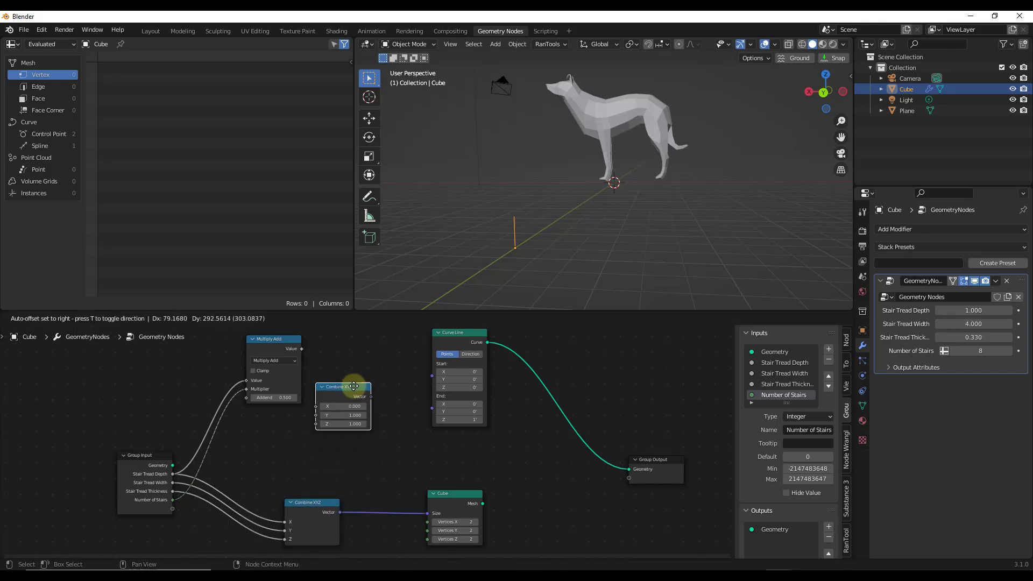
click(355, 392)
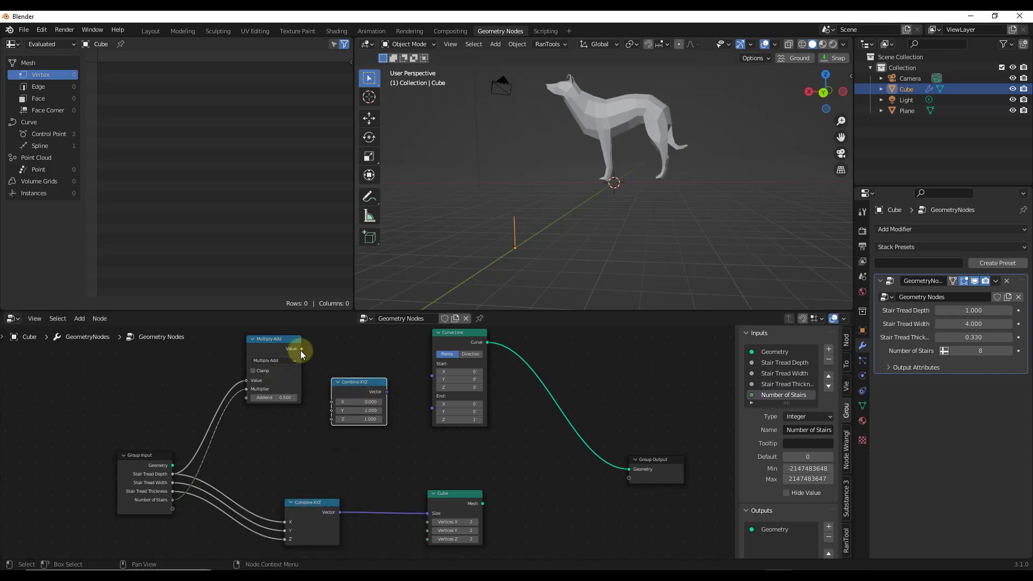
drag(302, 349, 415, 404)
middle_drag(579, 254, 455, 238)
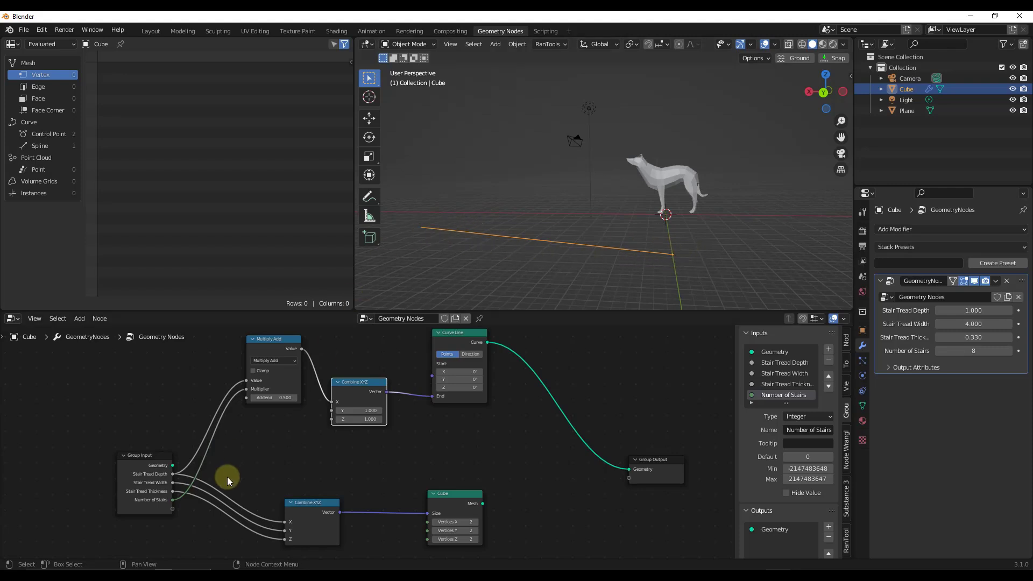
Set the modifier's Number of Stairs to 2.
click(963, 351)
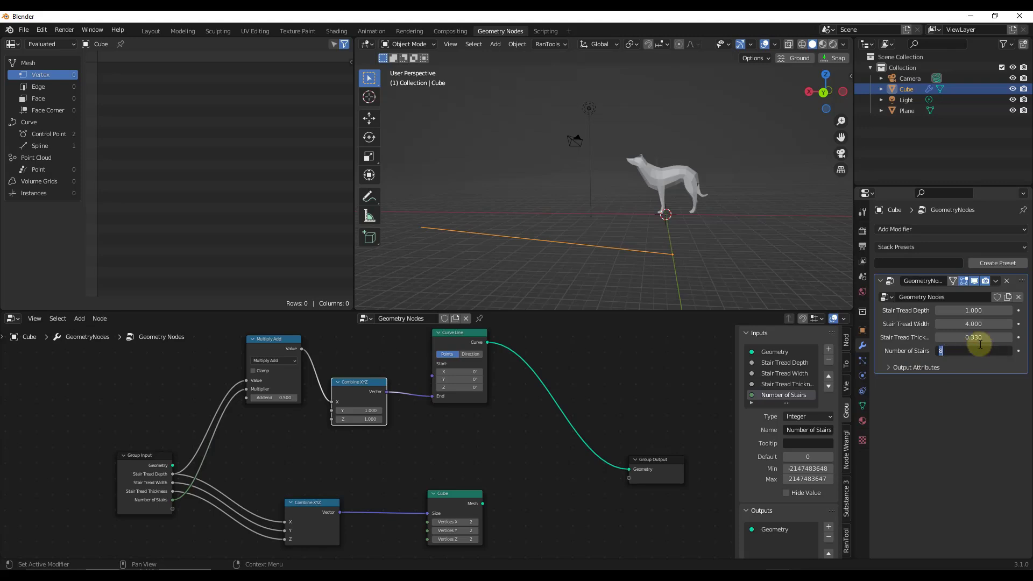
text(2)
key(Return)
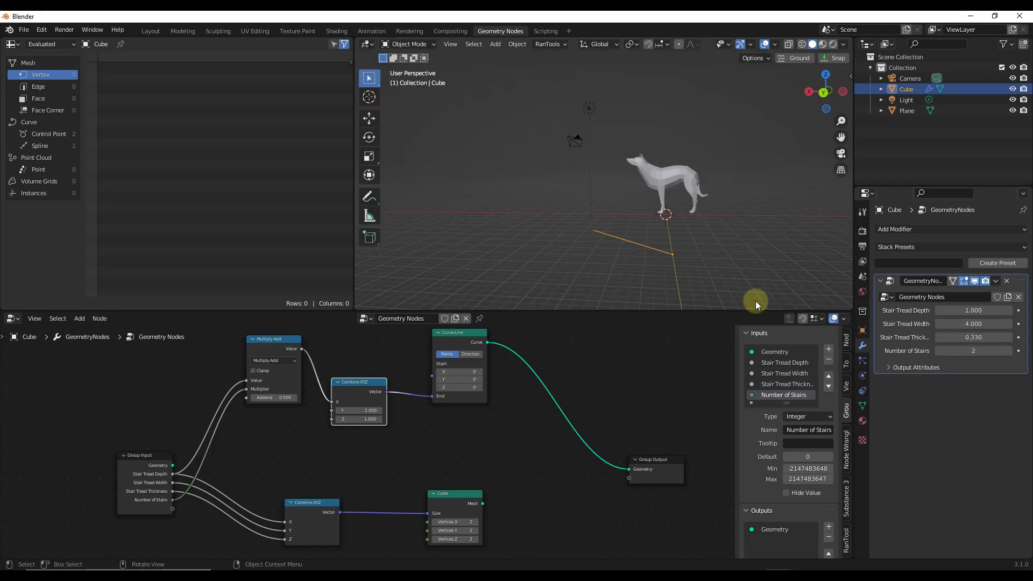
scroll(694, 253, up, 2)
mouse_move(694, 253)
middle_down()
mouse_move(554, 270)
mouse_move(689, 250)
middle_up()
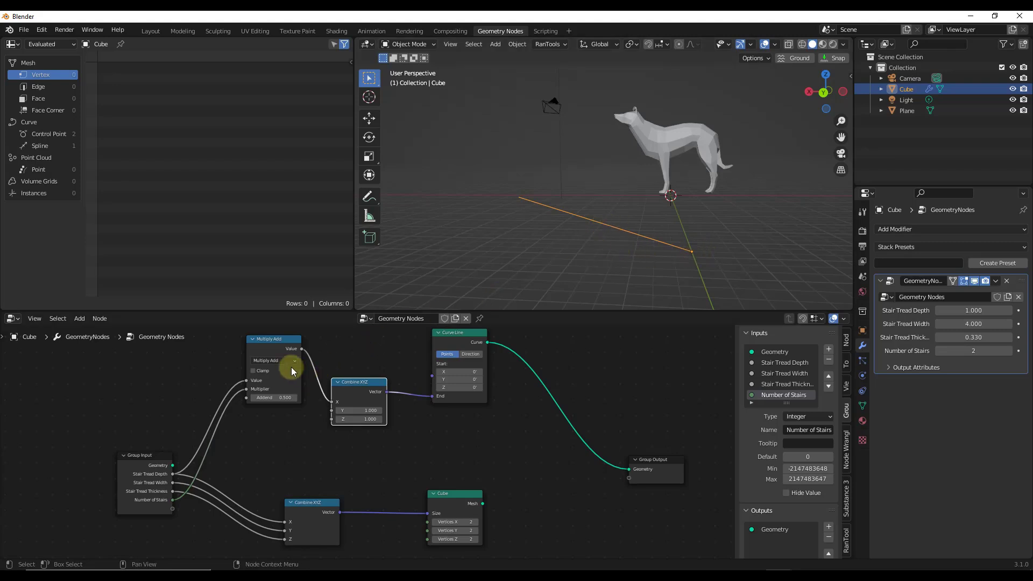
Duplicate the Multiply Add node and place the copy directly below the original.
drag(268, 342, 270, 338)
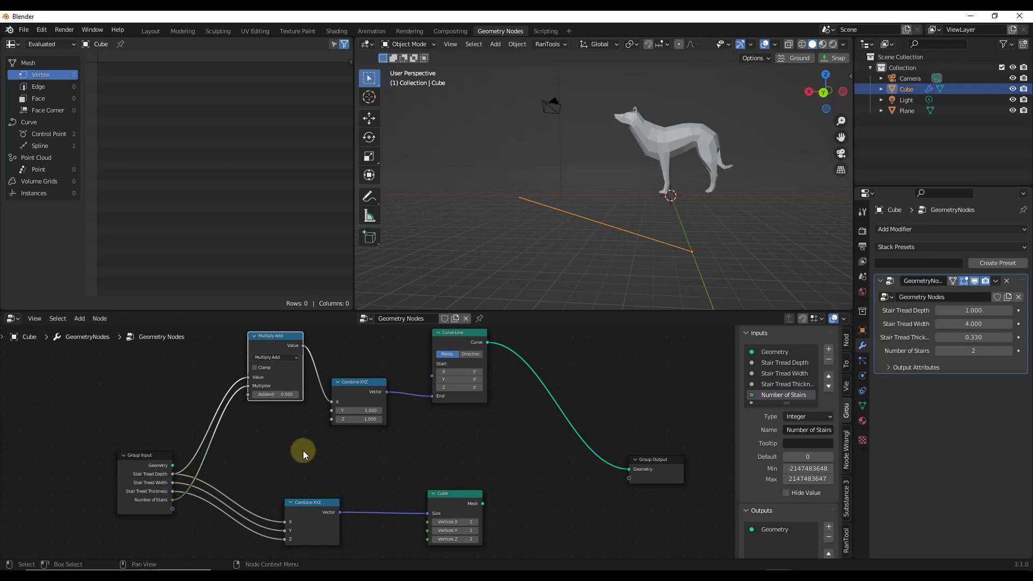
drag(272, 336, 266, 334)
key(shift+d)
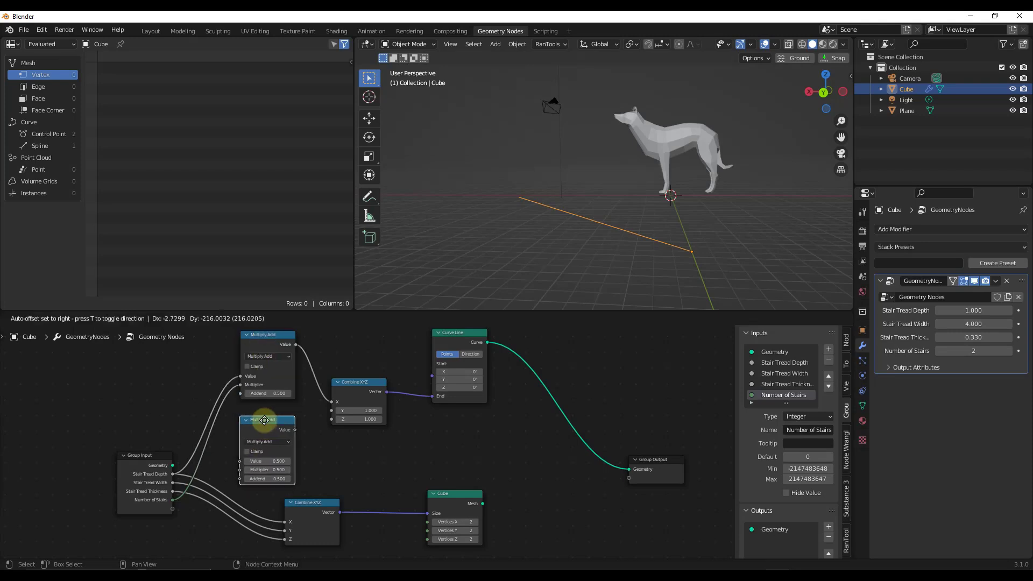
click(266, 424)
Set the Addend of both Multiply Add nodes to 0.
scroll(301, 480, up, 1)
scroll(301, 480, up, 1)
click(315, 337)
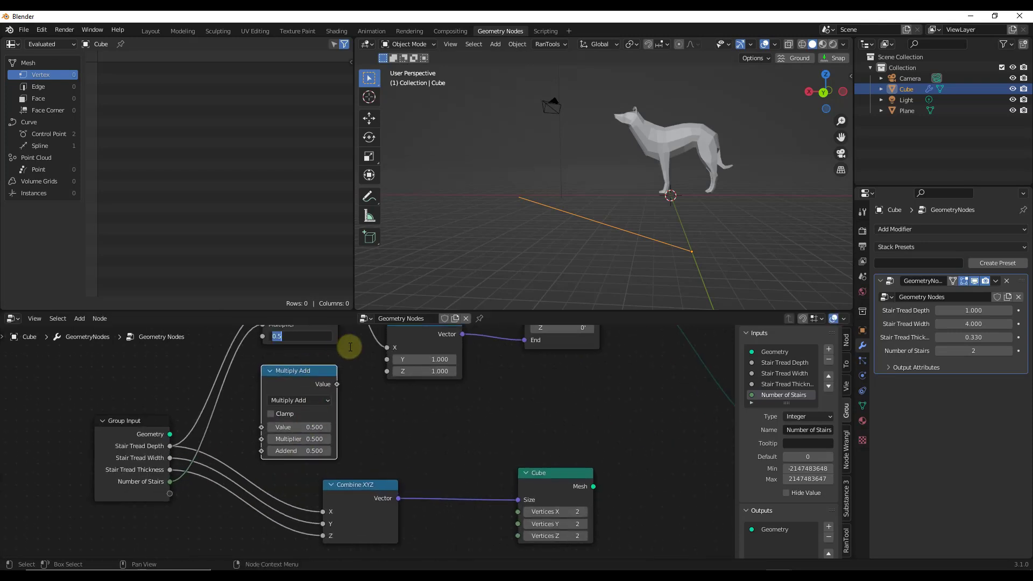
text(0)
key(Return)
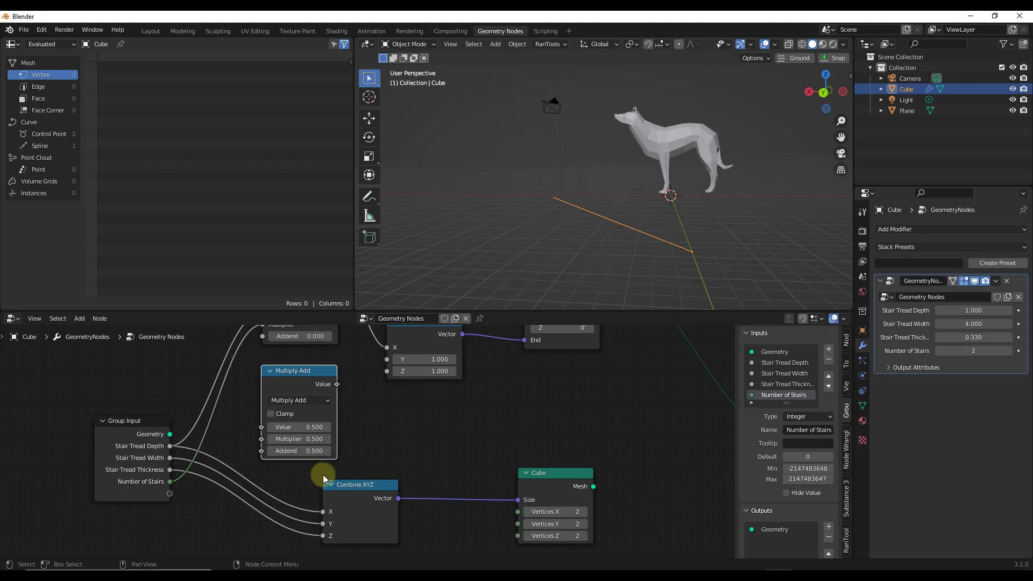
click(302, 451)
text(0)
key(Return)
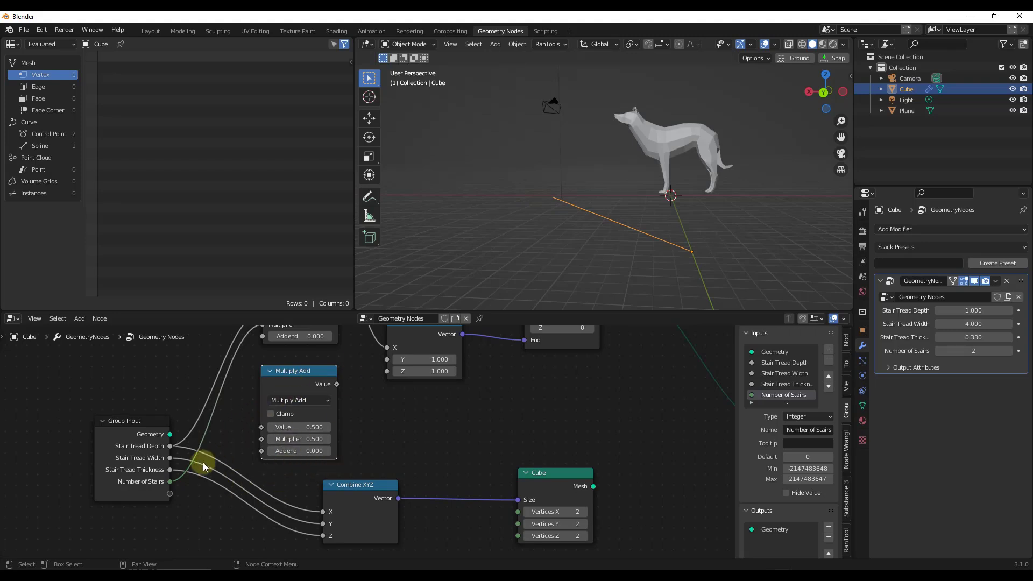
Feed Stair Tread Thickness and Number of Stairs into the duplicated Multiply Add and connect its result to the upper Combine XYZ's Z.
drag(169, 470, 262, 439)
drag(310, 379, 387, 372)
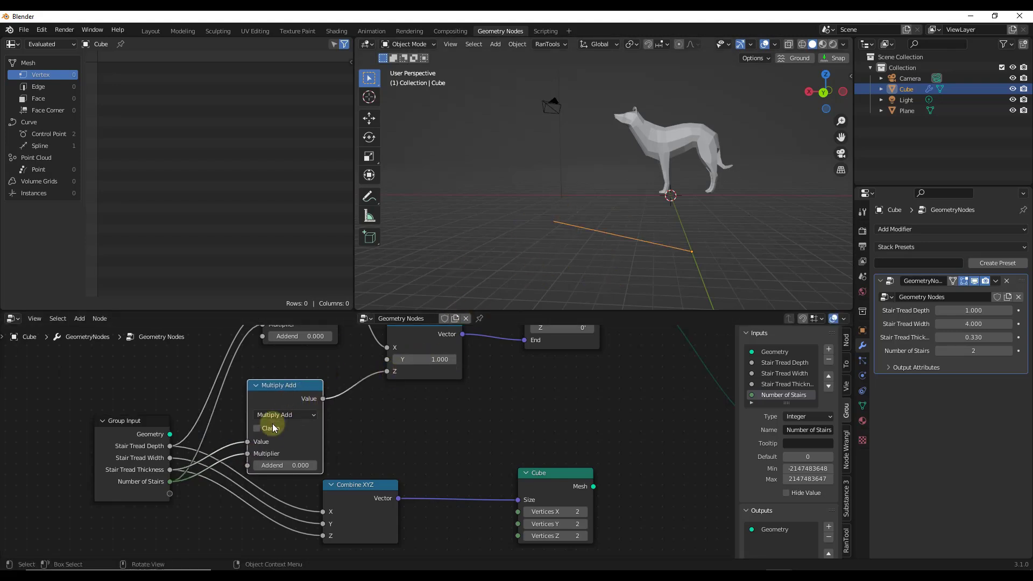
drag(285, 398, 299, 393)
Rearrange the Curve Line, Group Output and Cube nodes to free space before Group Output.
middle_drag(603, 248, 531, 295)
scroll(502, 426, down, 2)
middle_drag(501, 427, 437, 381)
scroll(437, 381, up, 2)
scroll(406, 373, down, 2)
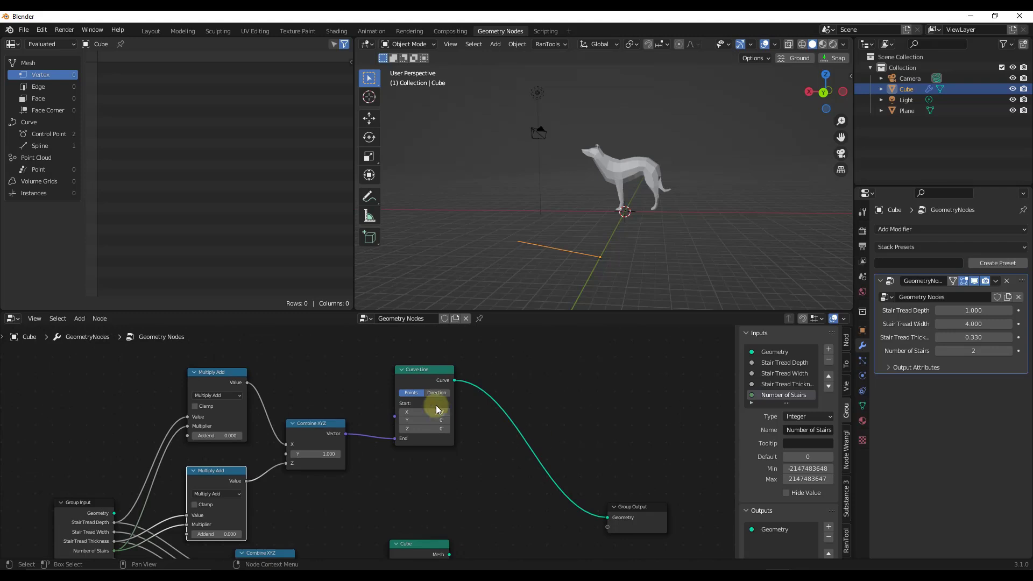
drag(421, 373, 411, 372)
drag(629, 511, 679, 503)
middle_drag(565, 522, 551, 488)
drag(395, 505, 381, 468)
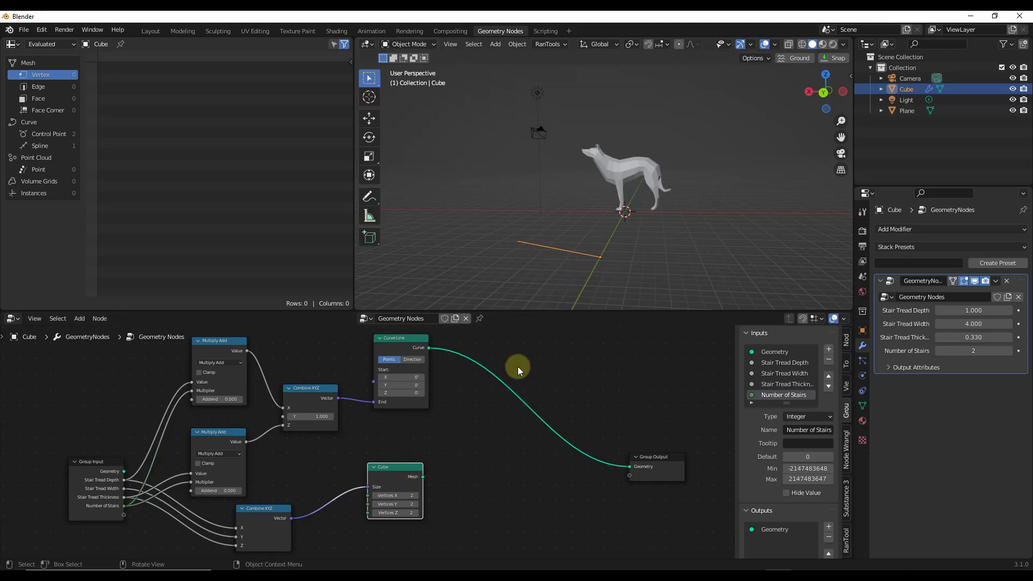
Add an Instance on Points node on the link between Curve Line and Group Output.
key(shift+a)
click(494, 345)
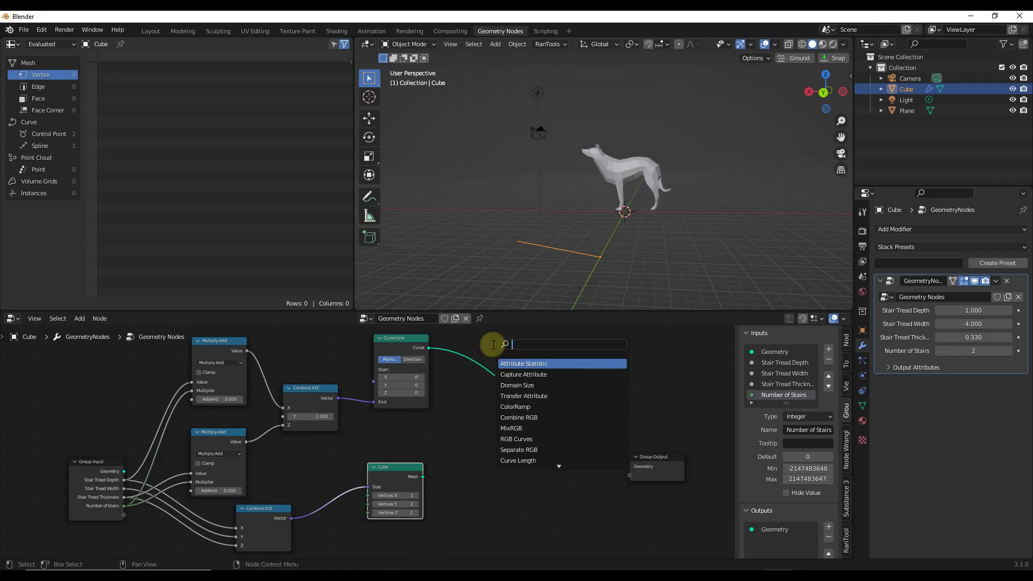
text(instances)
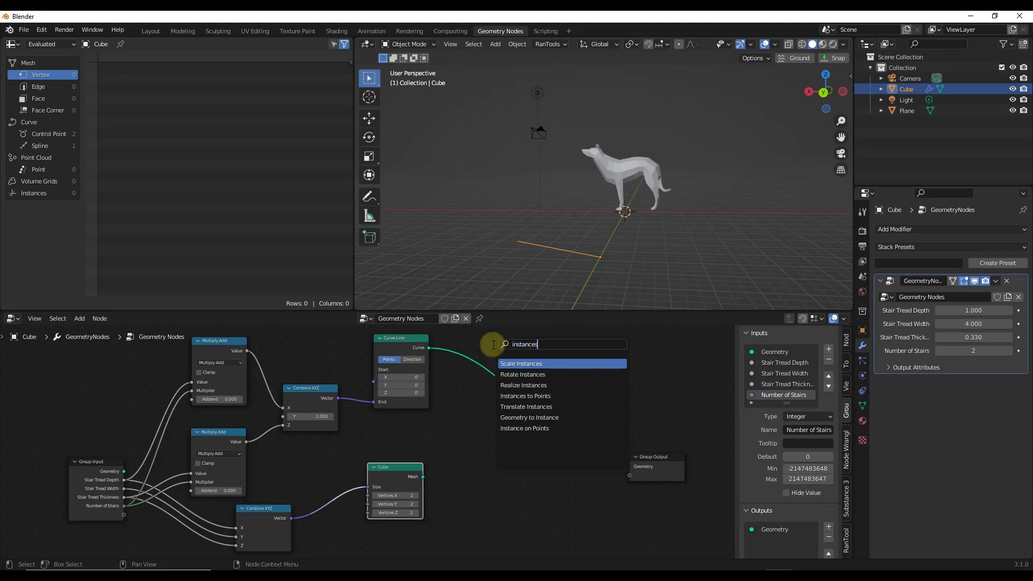
click(543, 425)
drag(543, 425, 568, 463)
click(569, 463)
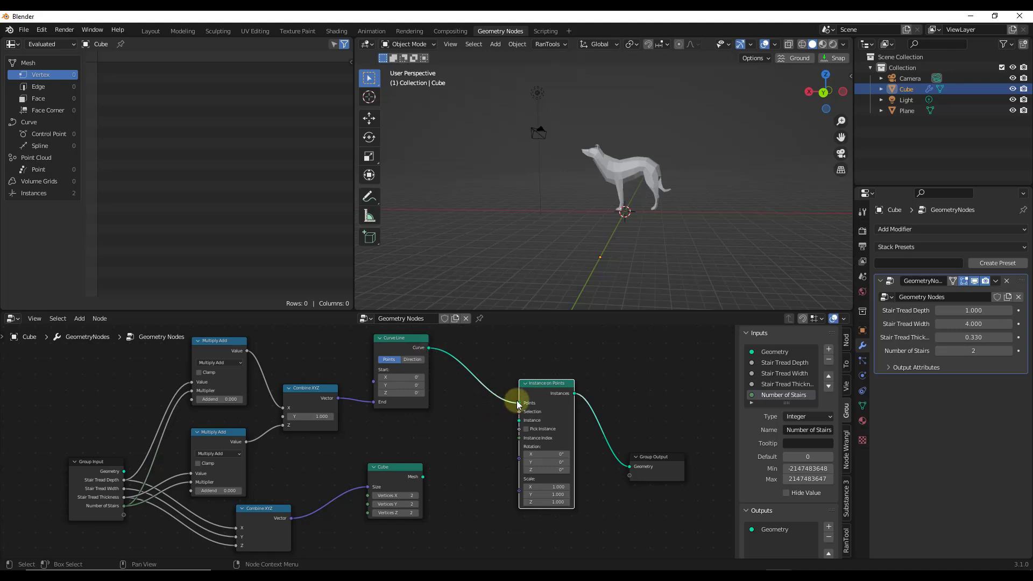
Connect the Cube's Mesh output to Instance on Points' Instance input and space out the Instance on Points and Group Output nodes.
drag(424, 477, 520, 420)
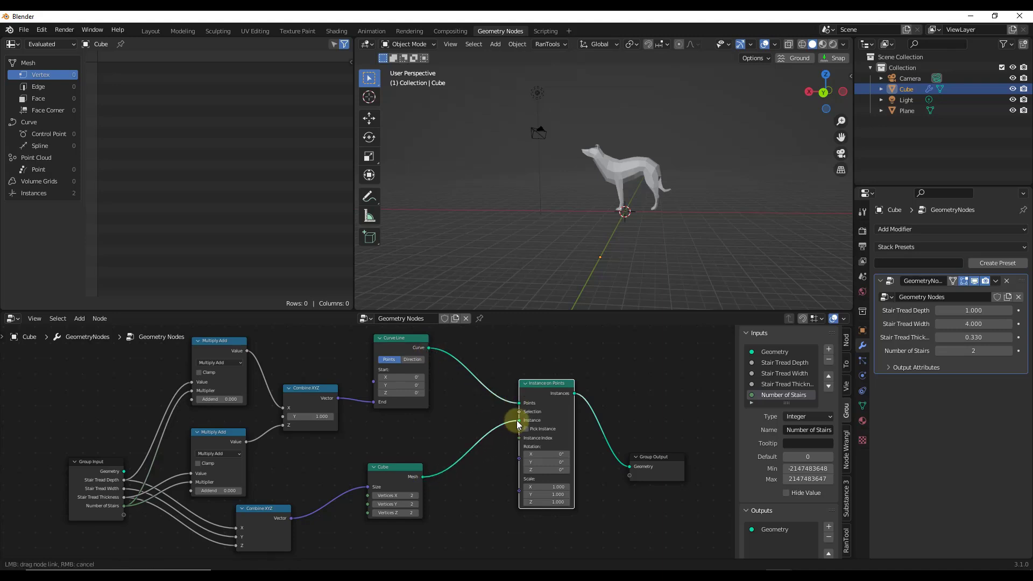
drag(634, 464, 687, 467)
drag(537, 392, 587, 413)
middle_drag(571, 350, 567, 373)
scroll(601, 241, down, 3)
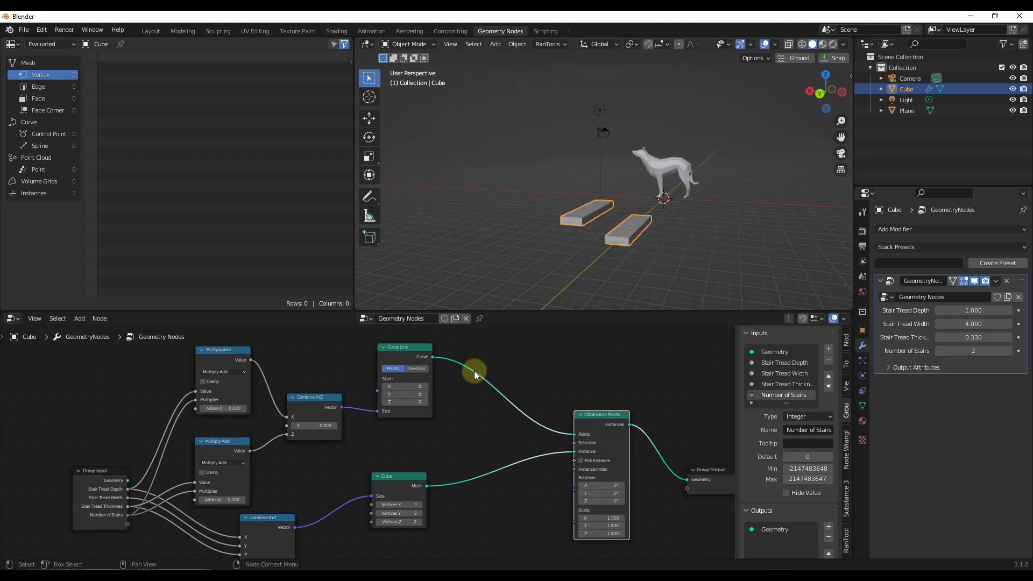
middle_drag(623, 237, 602, 216)
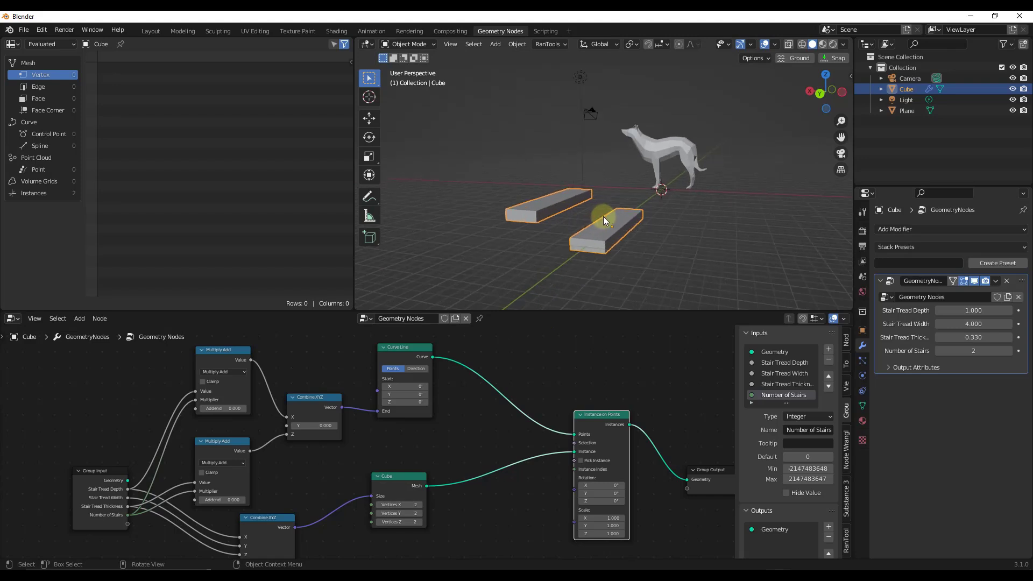
Insert a Resample Curve node on the link between Curve Line and Instance on Points.
drag(965, 351, 969, 347)
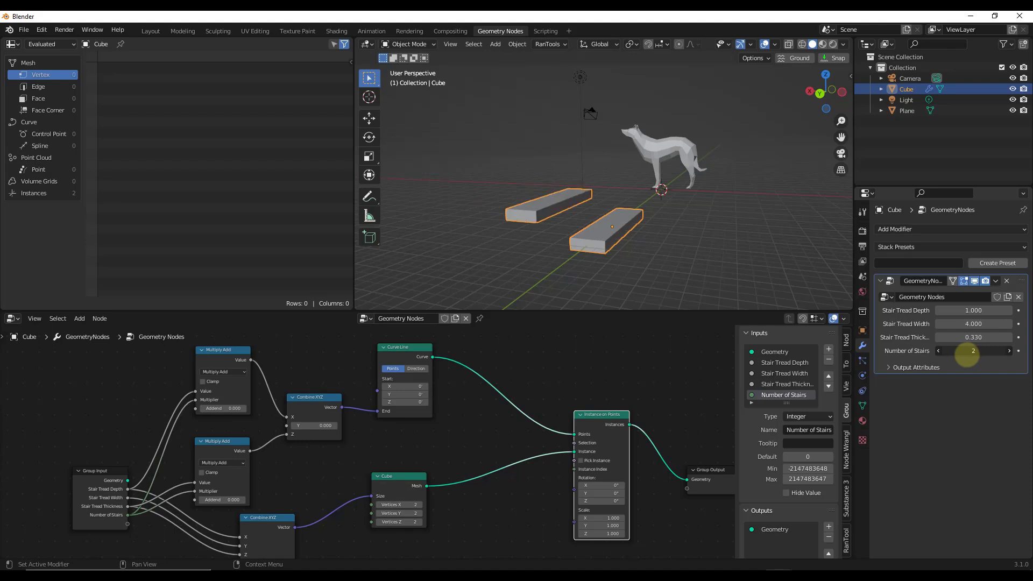
scroll(589, 208, down, 2)
drag(406, 353, 409, 343)
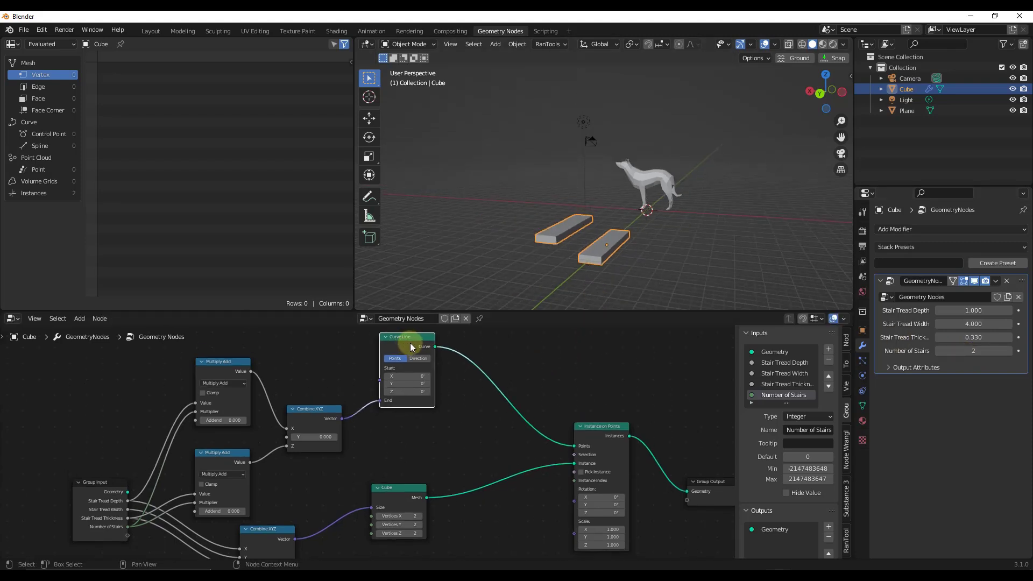
scroll(409, 347, up, 1)
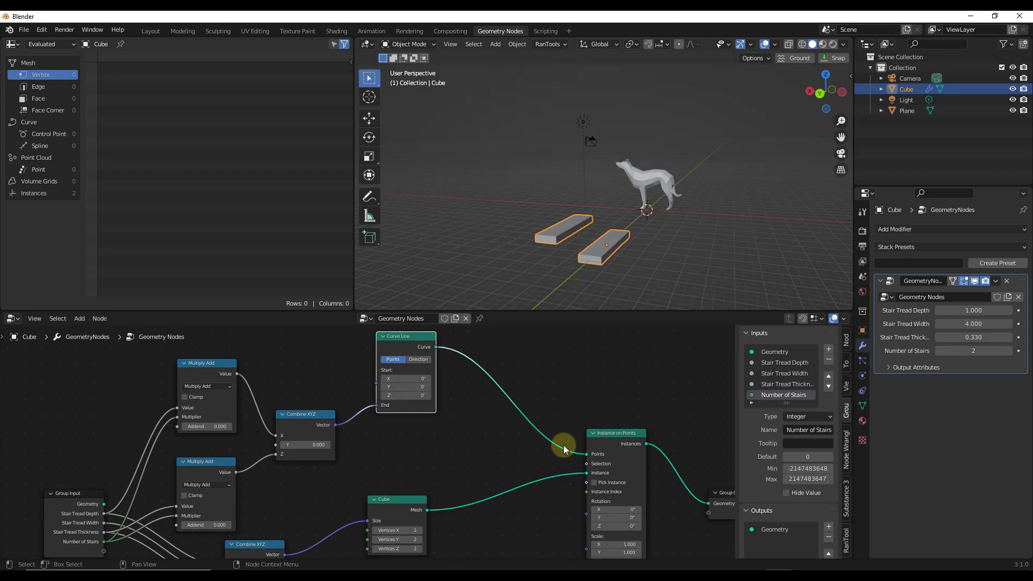
key(shift+a)
click(484, 346)
text(res)
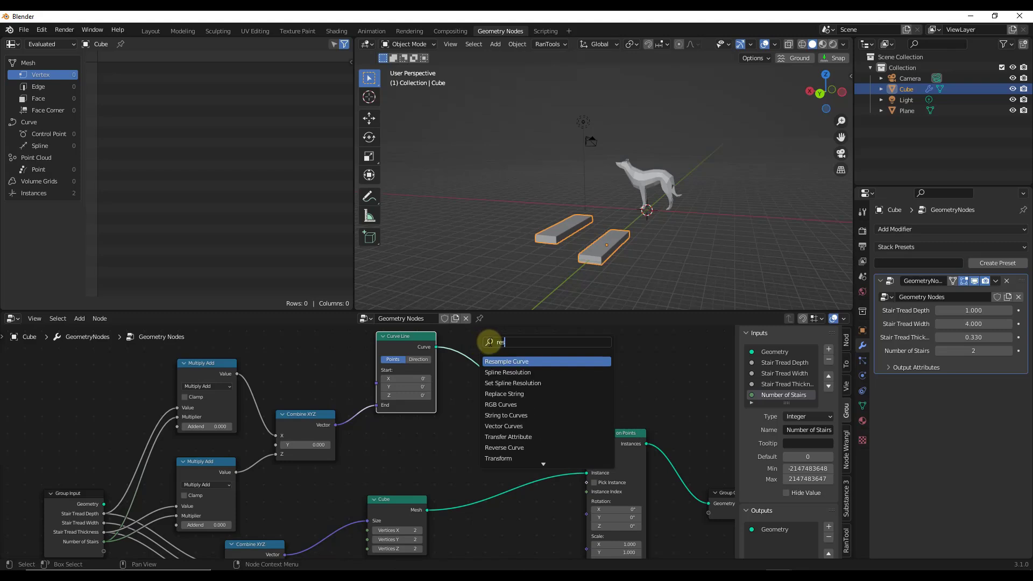
click(503, 361)
click(510, 401)
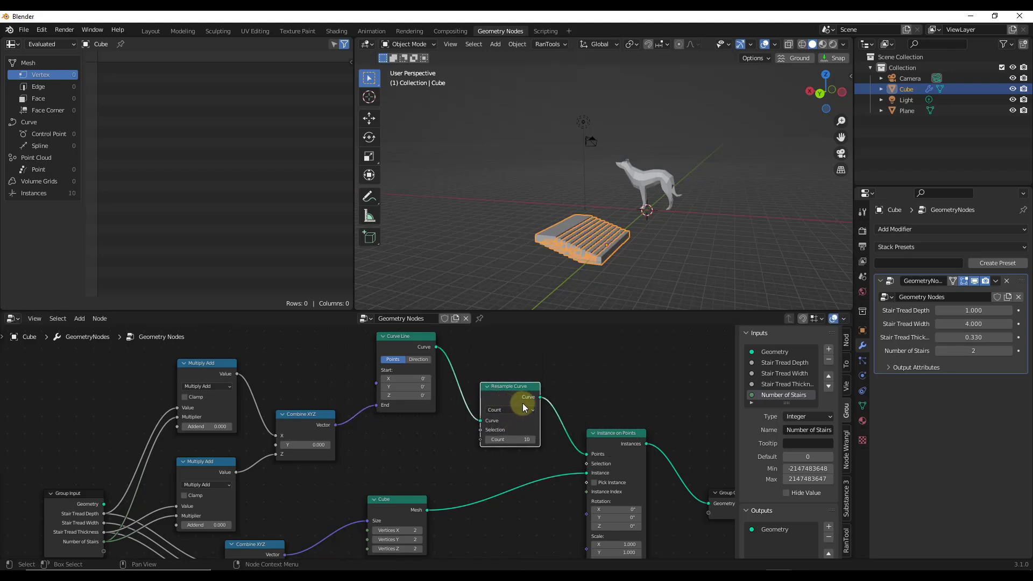
Set the Resample Curve node's Count to 4.
scroll(593, 266, up, 4)
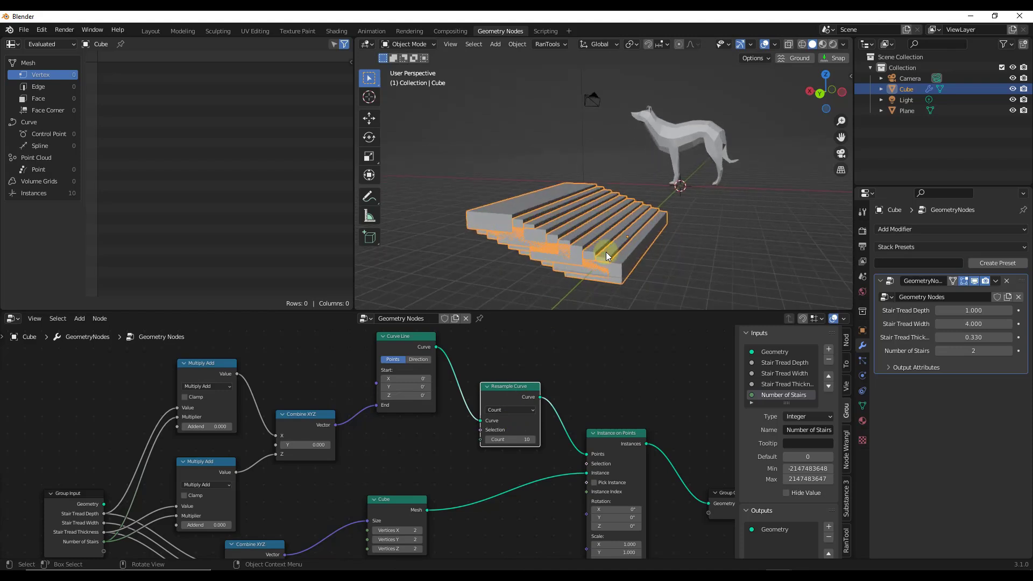
middle_drag(605, 252, 615, 247)
drag(507, 434, 537, 429)
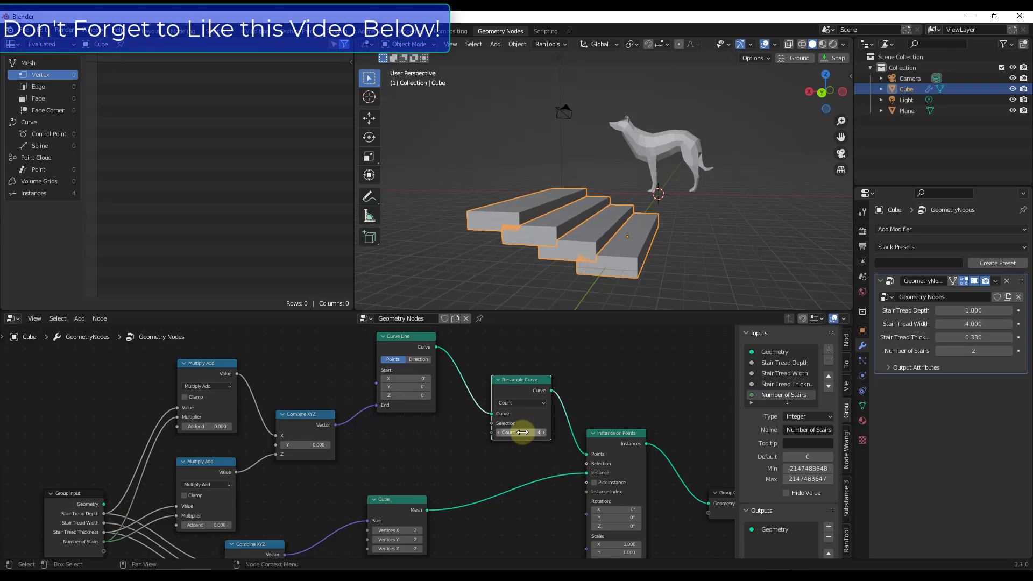
drag(527, 433, 526, 429)
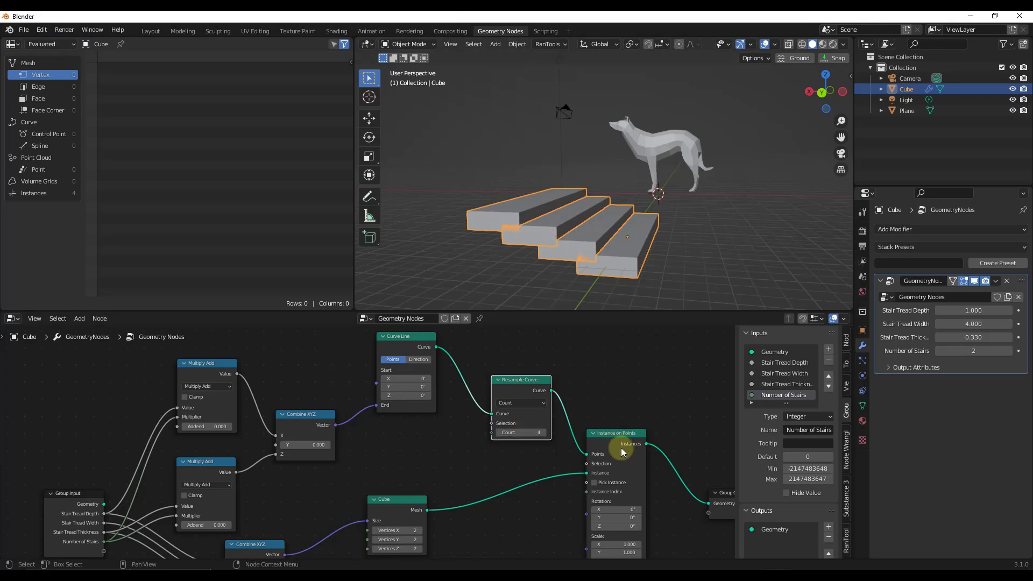
Move the two Multiply Add nodes upward and connect Number of Stairs from Group Input to Resample Curve's Count.
drag(217, 367, 216, 341)
right_click(218, 479)
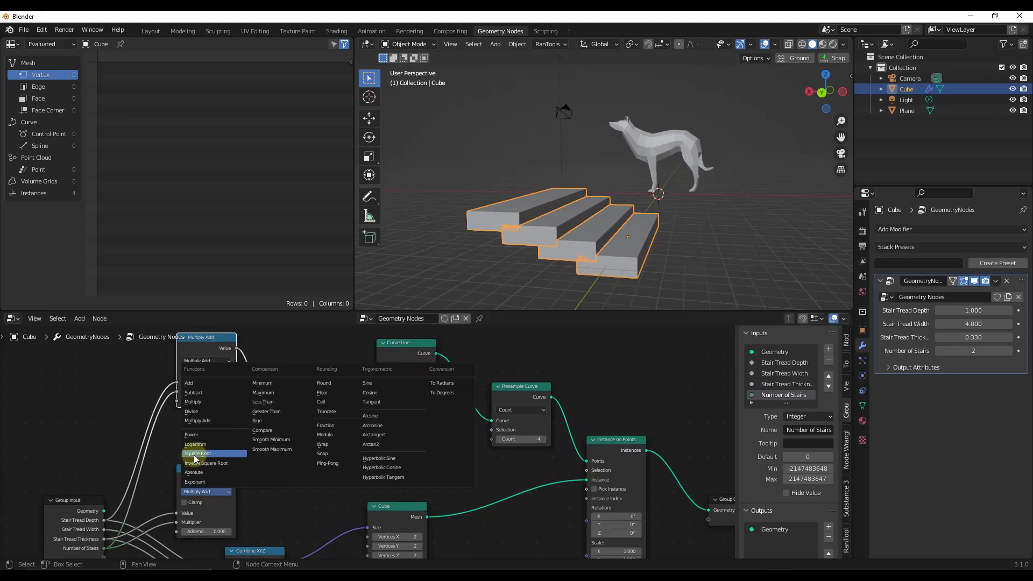
click(166, 471)
drag(189, 470, 191, 430)
middle_drag(323, 462, 128, 530)
drag(126, 522, 514, 415)
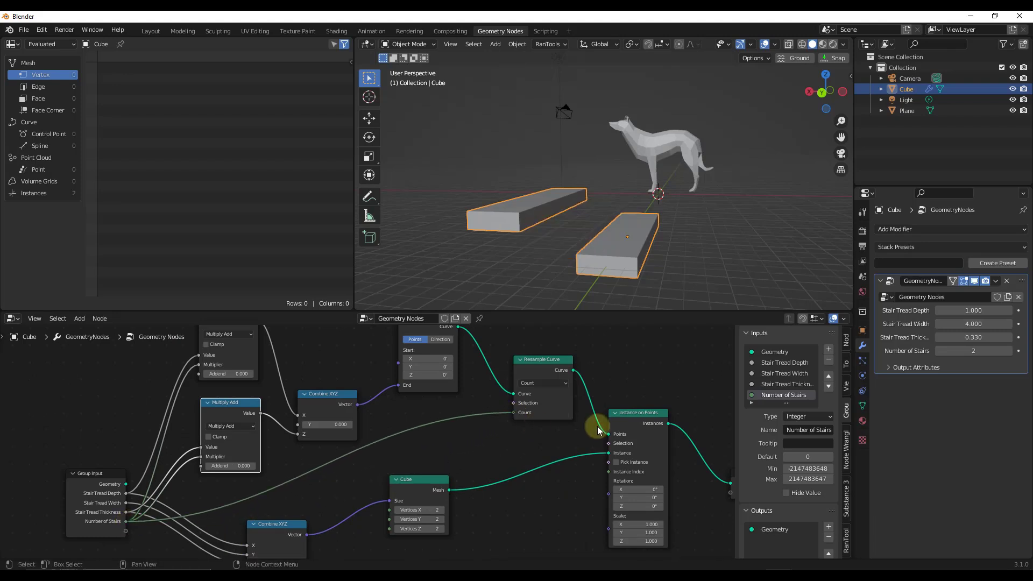
Test the modifier's Number of Stairs with 7 and set it to 11.
click(971, 350)
text(7)
key(Return)
drag(970, 351, 996, 351)
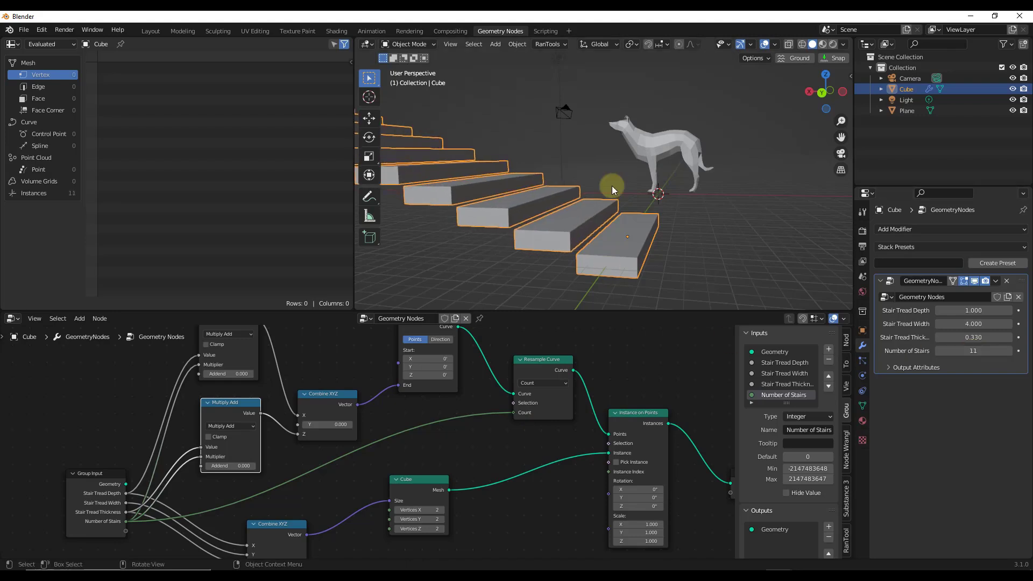
scroll(606, 232, down, 6)
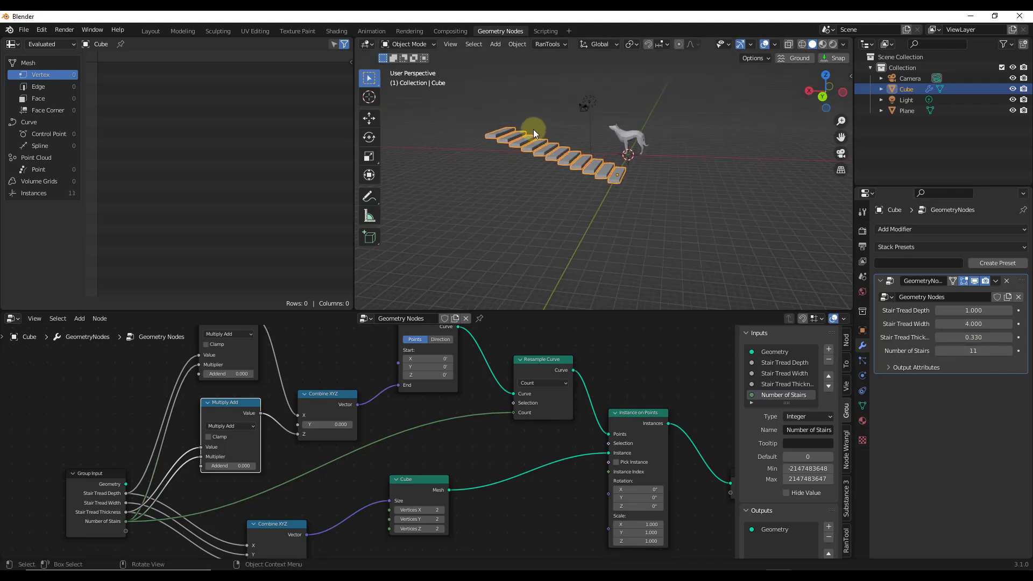
scroll(534, 129, up, 4)
mouse_move(983, 350)
mouse_down()
mouse_move(1002, 350)
mouse_move(974, 350)
mouse_move(986, 351)
mouse_up()
mouse_move(643, 214)
middle_down()
mouse_move(615, 202)
mouse_move(673, 195)
middle_up()
scroll(676, 193, up, 2)
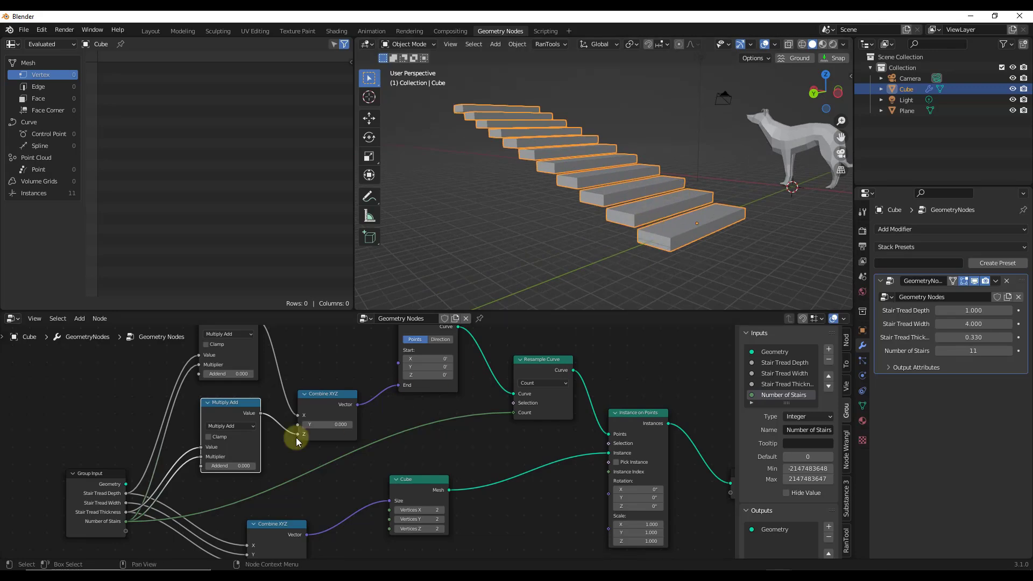
Try a larger Stair Tread Thickness and set it back to 0.33.
scroll(108, 519, up, 3)
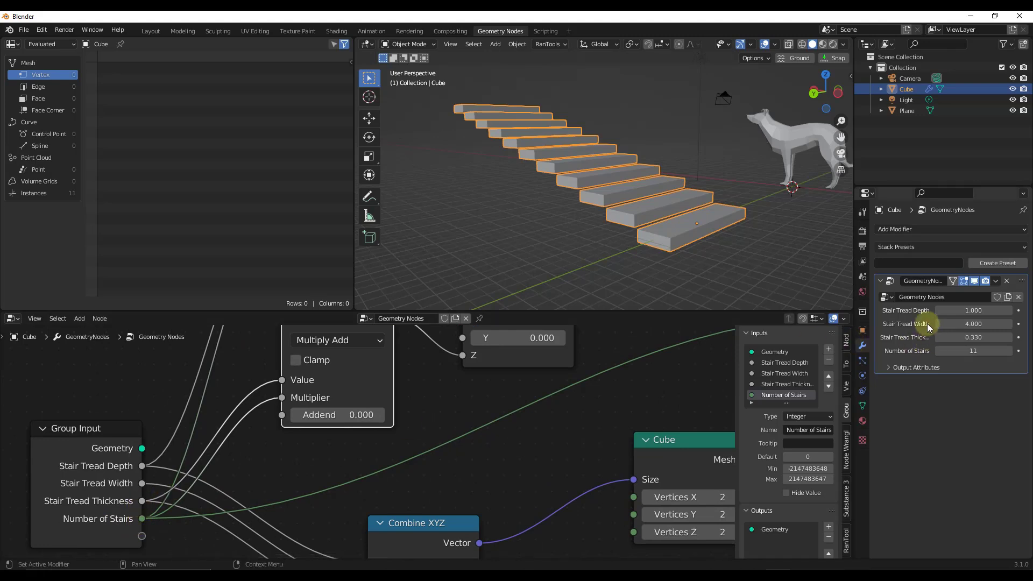
mouse_move(969, 337)
mouse_down()
mouse_move(983, 337)
mouse_move(970, 338)
mouse_up()
click(966, 338)
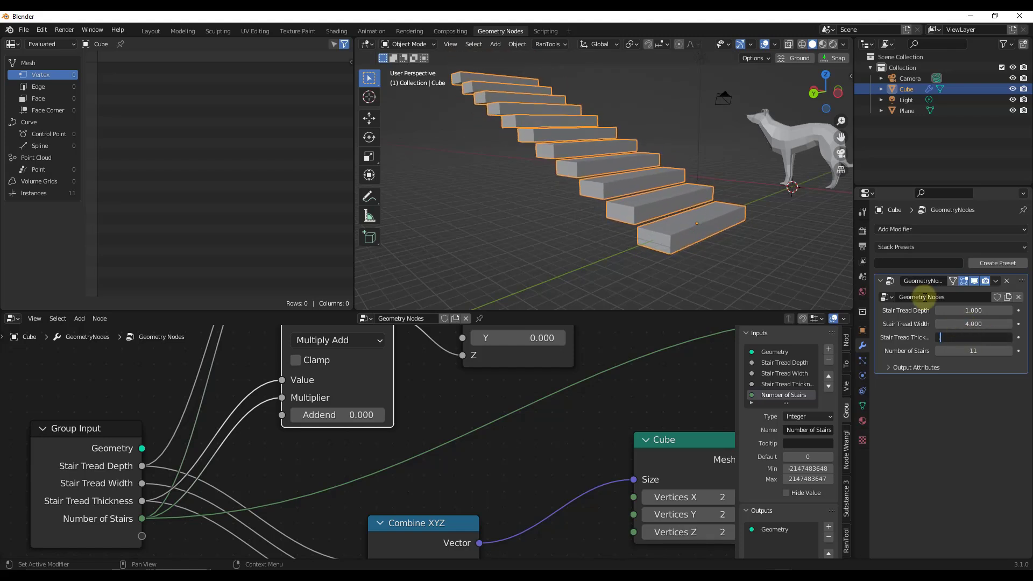
text(0.33)
key(Return)
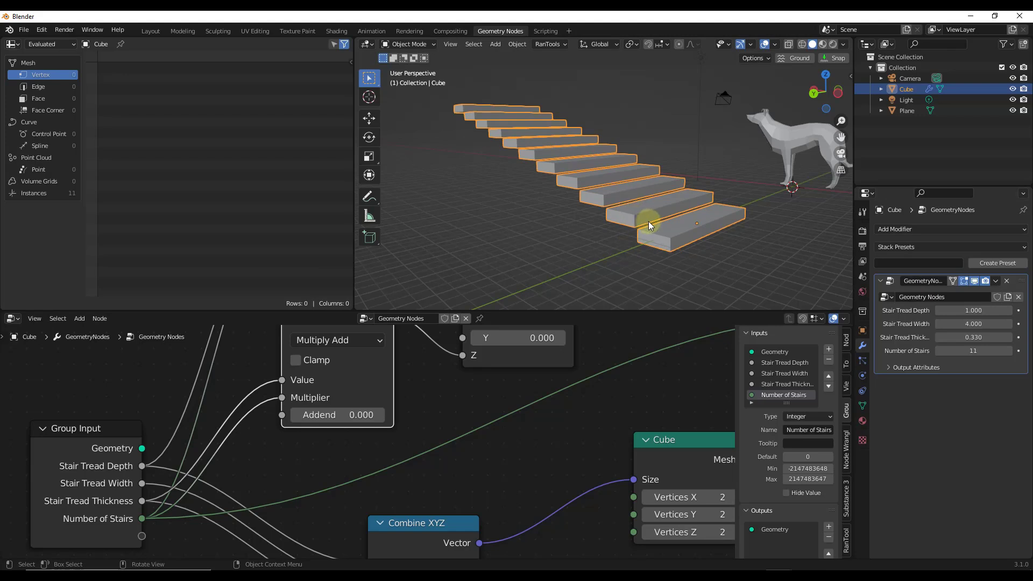
Expose a new group input by linking Group Input's empty socket to the lower Multiply Add's Value input.
scroll(541, 392, down, 4)
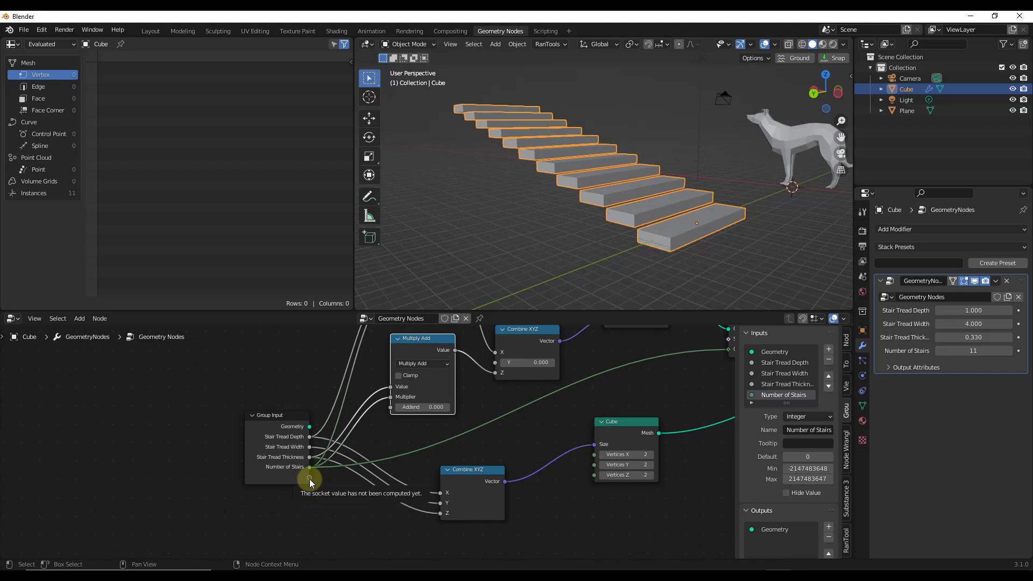
drag(309, 478, 308, 531)
click(304, 464)
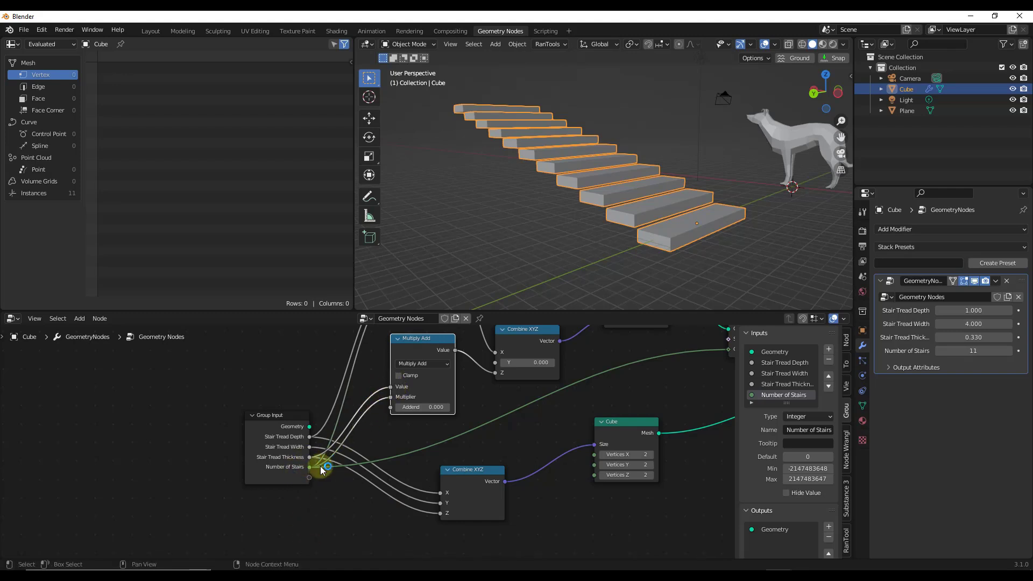
drag(310, 467, 392, 387)
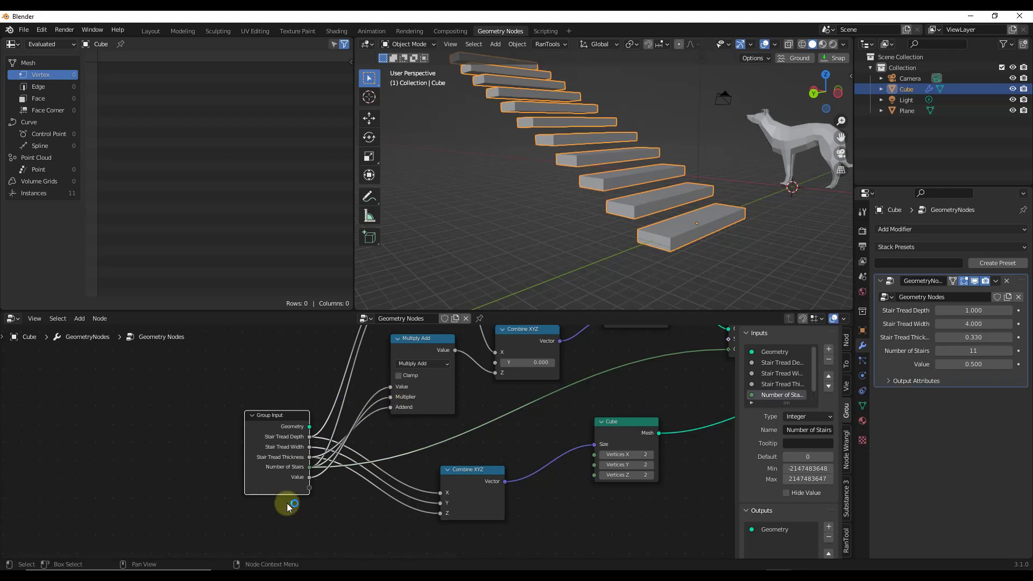
Rename the new Value group input to Rise Per Step.
scroll(778, 379, down, 1)
click(771, 394)
click(812, 431)
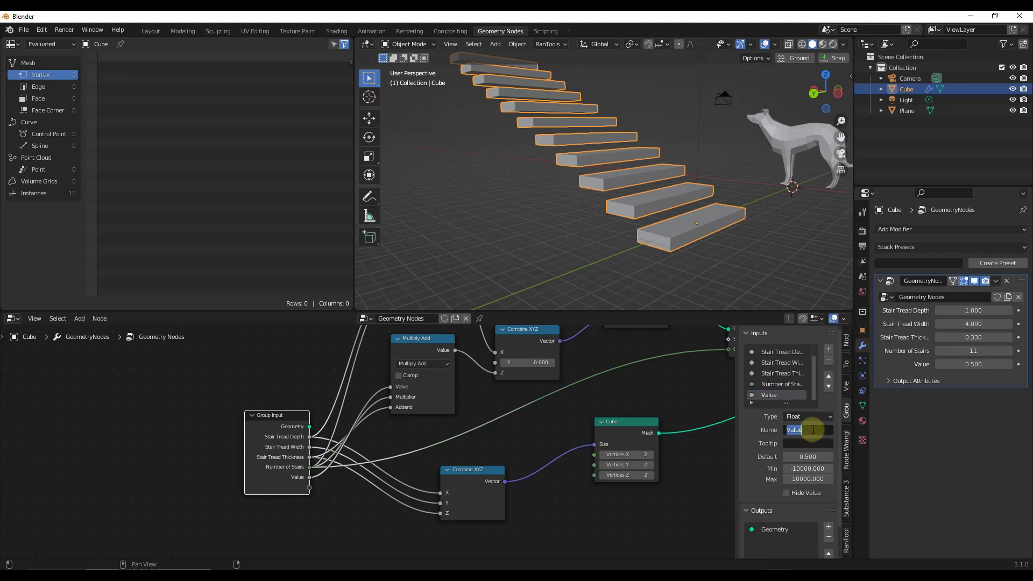
text(Rise Per Step)
key(Return)
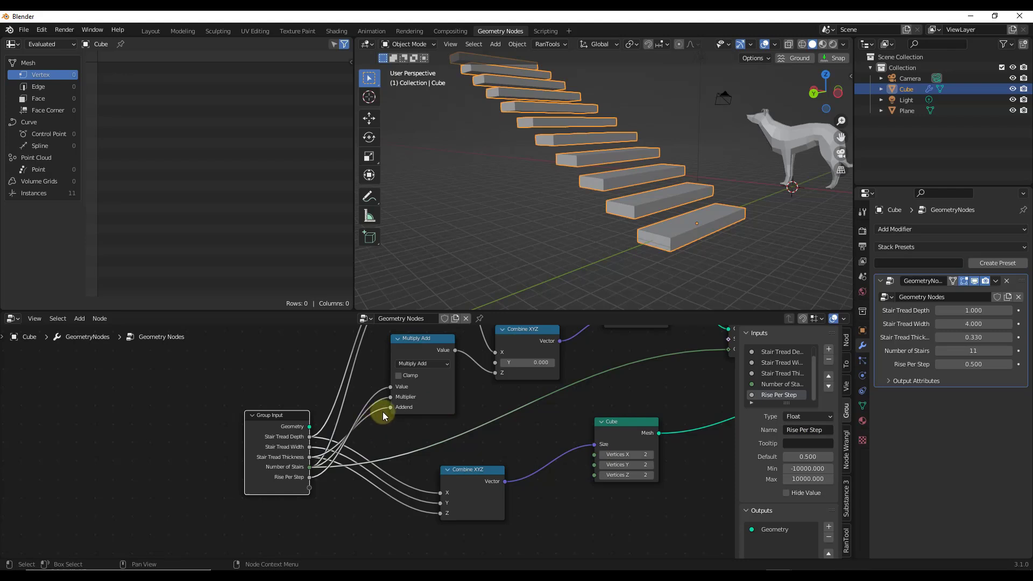
Set the modifier's Rise Per Step to 0.55 and Number of Stairs to 5.
scroll(382, 415, down, 2)
mouse_move(984, 363)
mouse_down()
mouse_move(975, 361)
mouse_move(1004, 362)
mouse_move(977, 362)
mouse_up()
click(657, 226)
mouse_move(661, 194)
middle_down()
mouse_move(650, 171)
mouse_move(657, 186)
middle_up()
scroll(658, 187, up, 3)
middle_drag(630, 237, 661, 226)
click(968, 350)
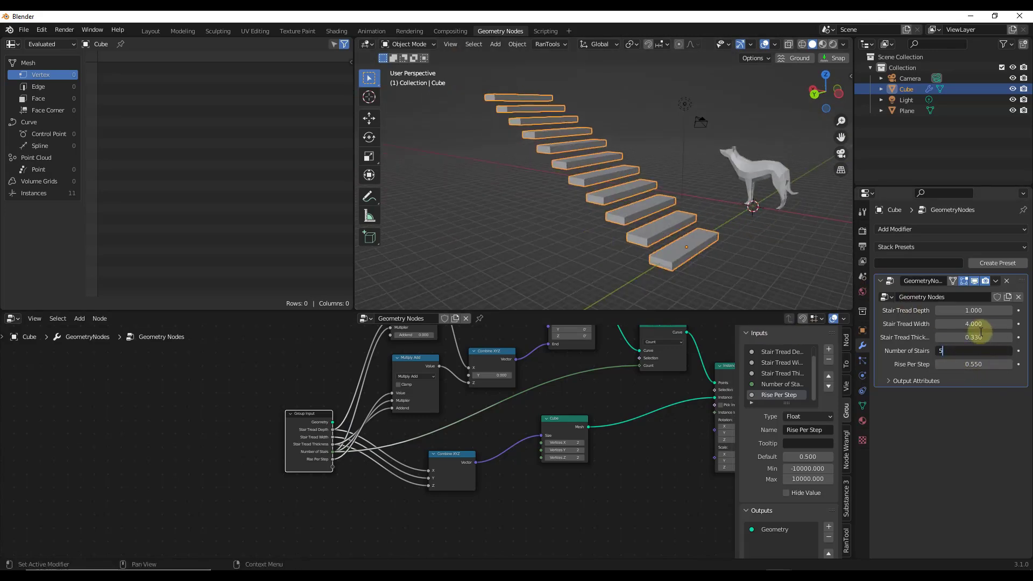
text(5)
key(Return)
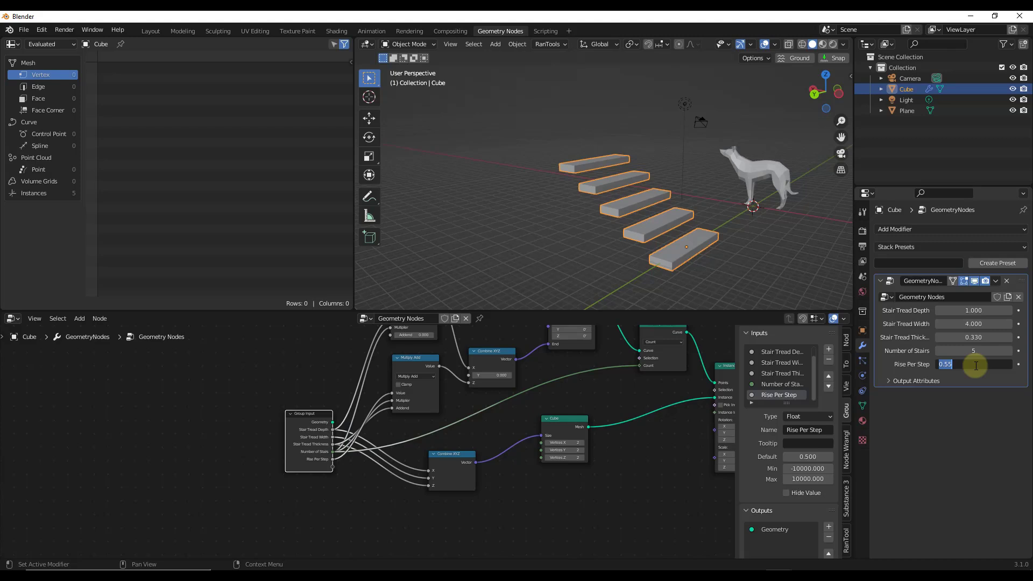
Test a Rise Per Step of 0.75 and set it to 0.5.
click(976, 366)
text(.75)
key(Return)
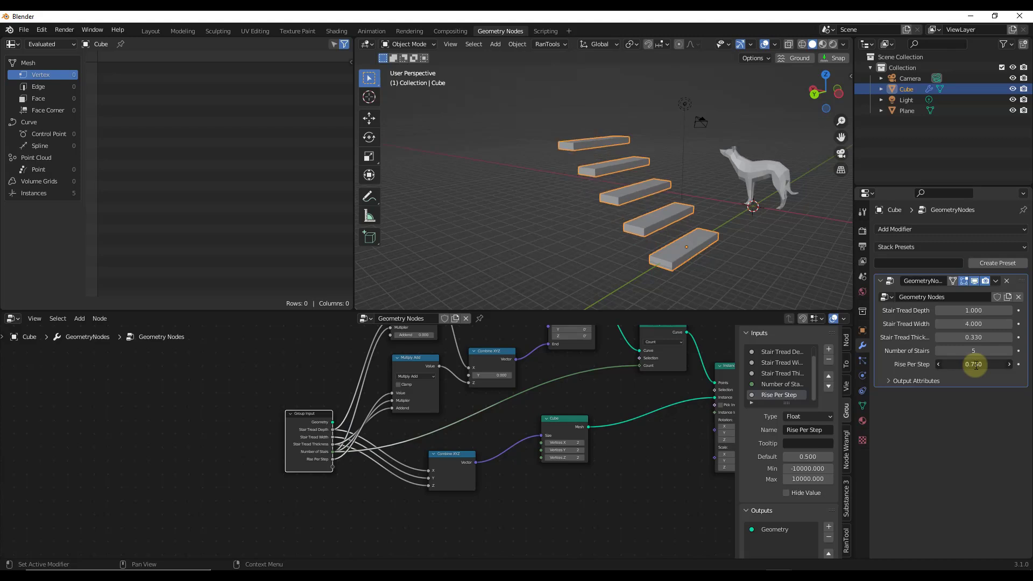
text(.5)
key(Return)
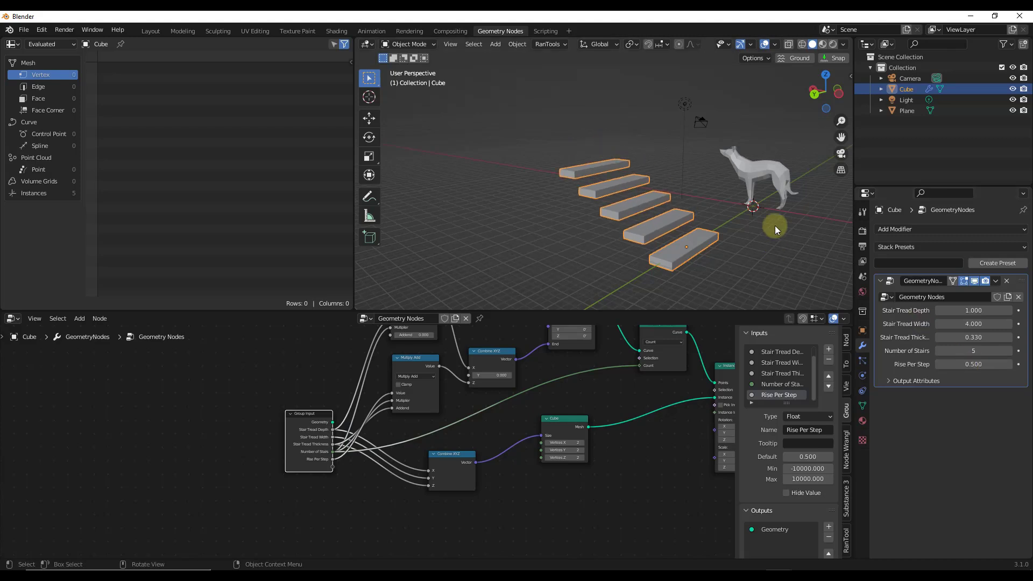
Try Stair Tread Depth 0.91, Width 4.73 and Thickness 0.15, restore them to 1, 4 and 0.33, and use 10 stairs with 0.51 rise.
middle_drag(649, 266, 665, 254)
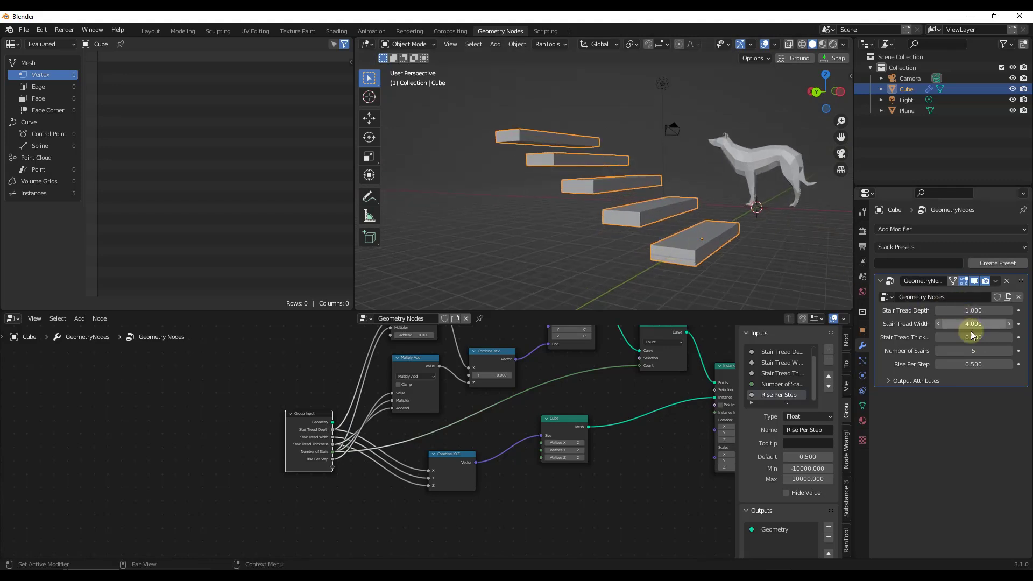
drag(977, 340, 1004, 323)
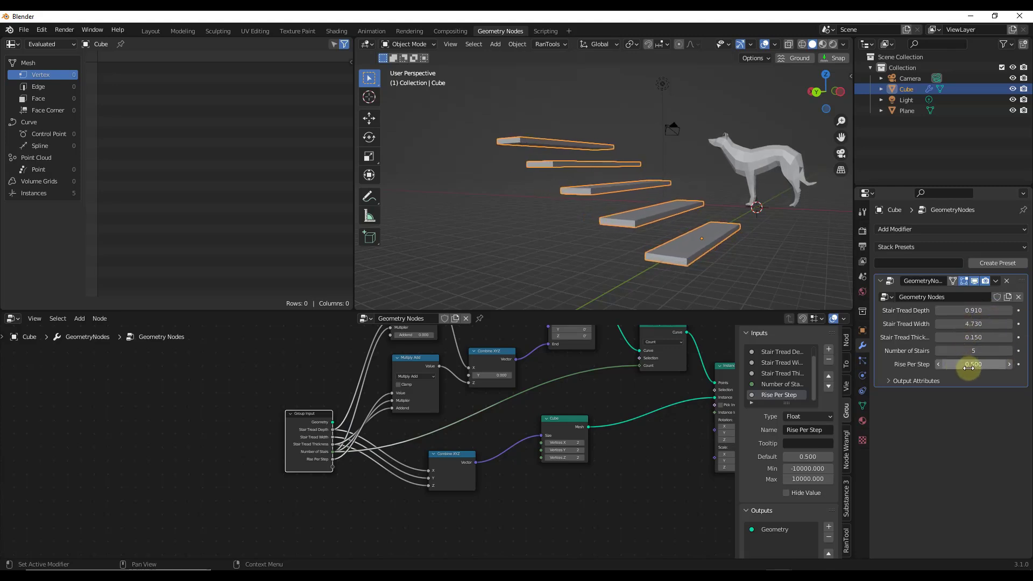
drag(972, 370, 985, 362)
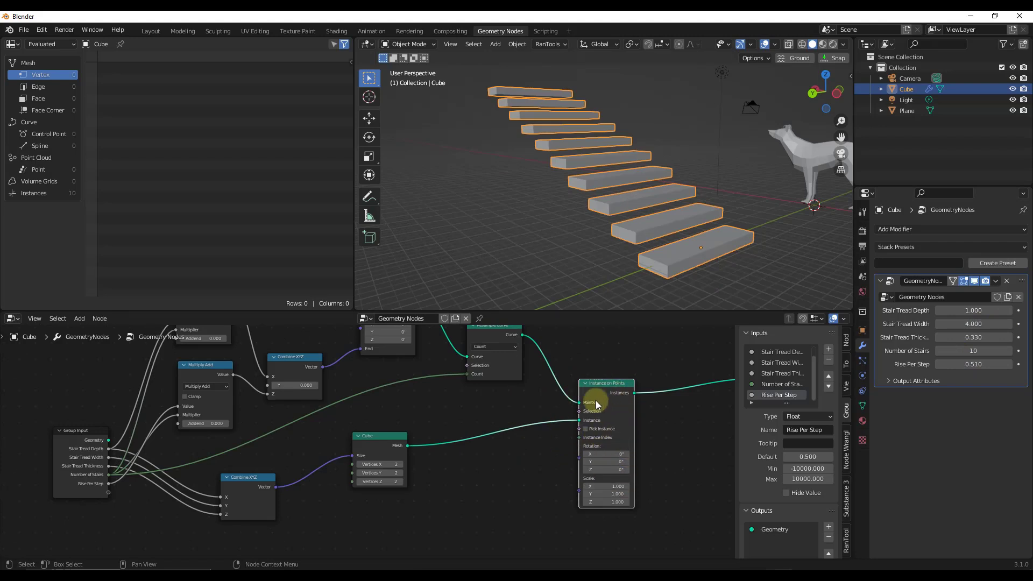
scroll(612, 380, up, 2)
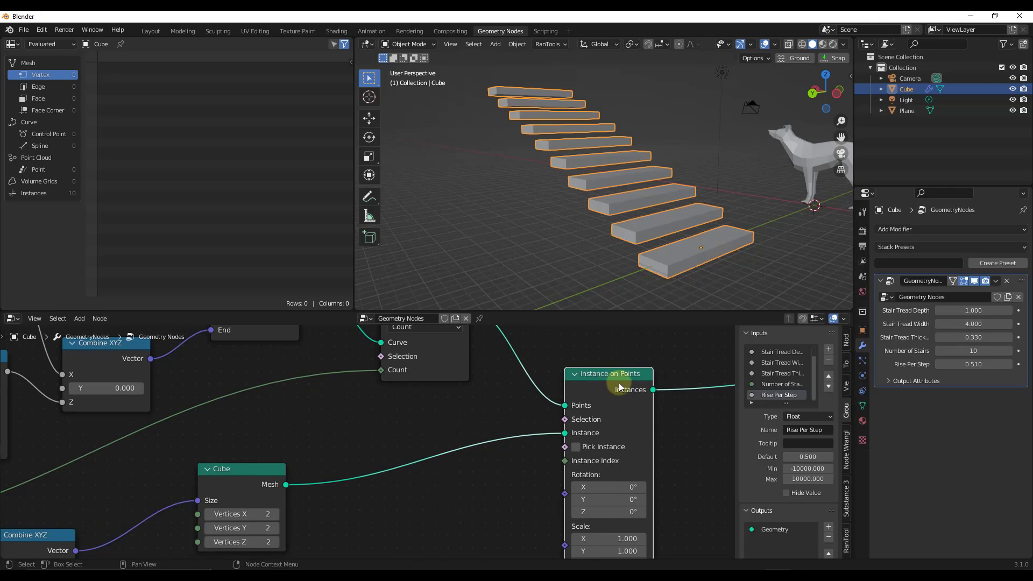
mouse_move(638, 192)
middle_down()
mouse_move(679, 190)
mouse_move(692, 177)
mouse_move(650, 191)
middle_up()
scroll(618, 398, down, 5)
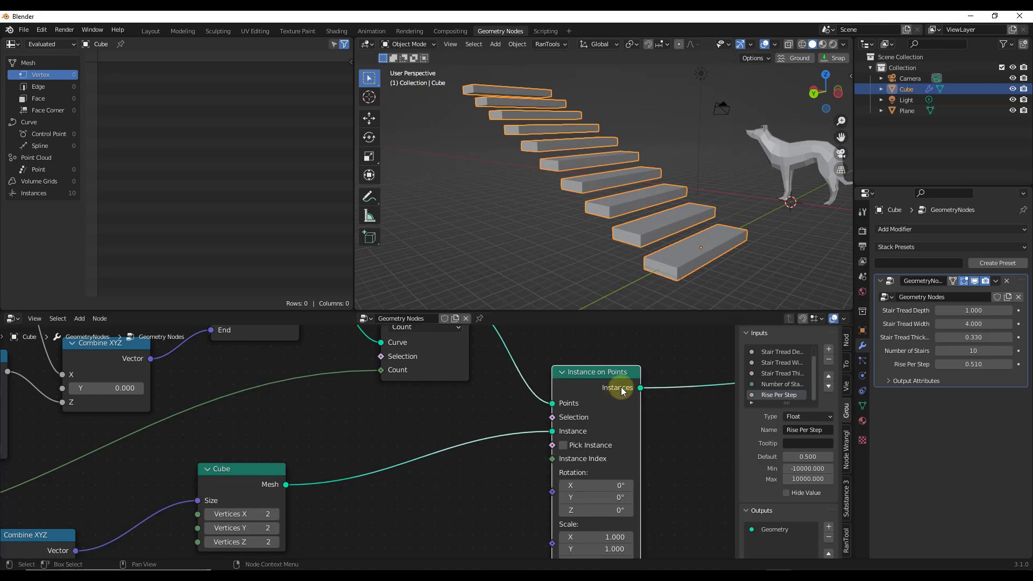
scroll(526, 411, down, 1)
middle_drag(526, 410, 521, 428)
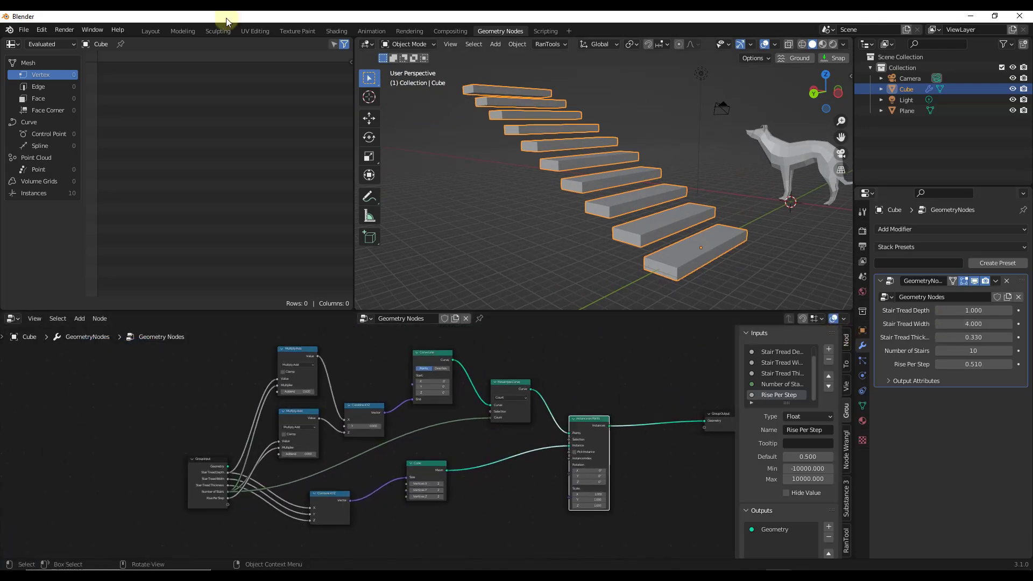
In the Layout workspace, move the staircase and rotate it about the Z axis, then adjust its Stair Tread Depth.
click(148, 32)
middle_drag(453, 306, 612, 310)
key(g)
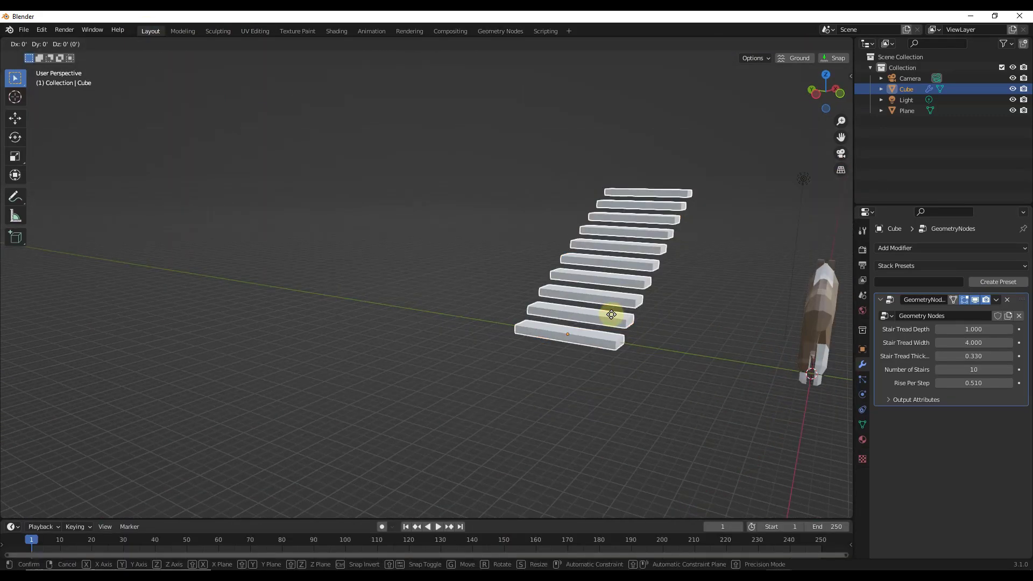
click(557, 308)
key(r)
key(z)
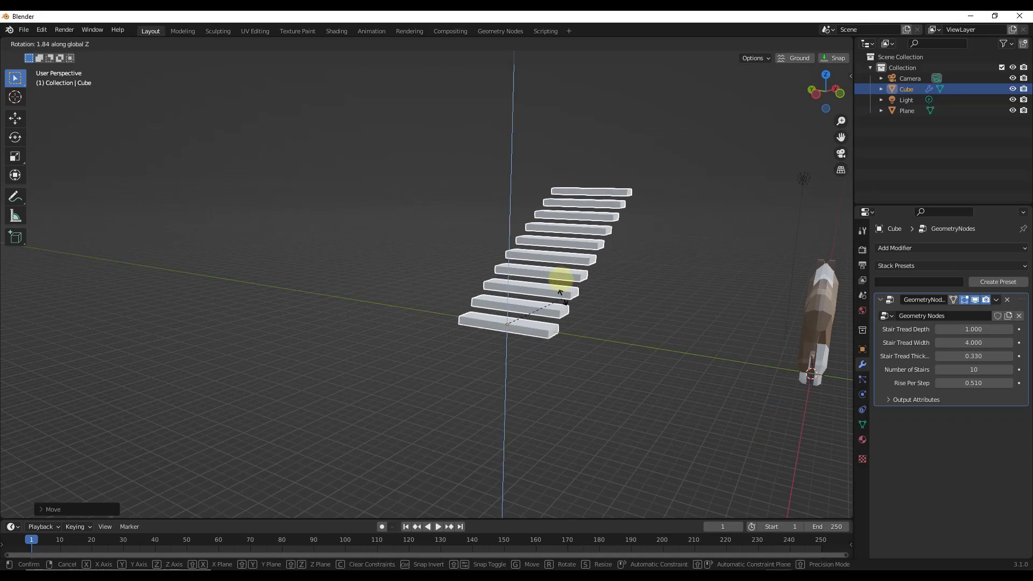
click(482, 252)
drag(972, 330, 972, 359)
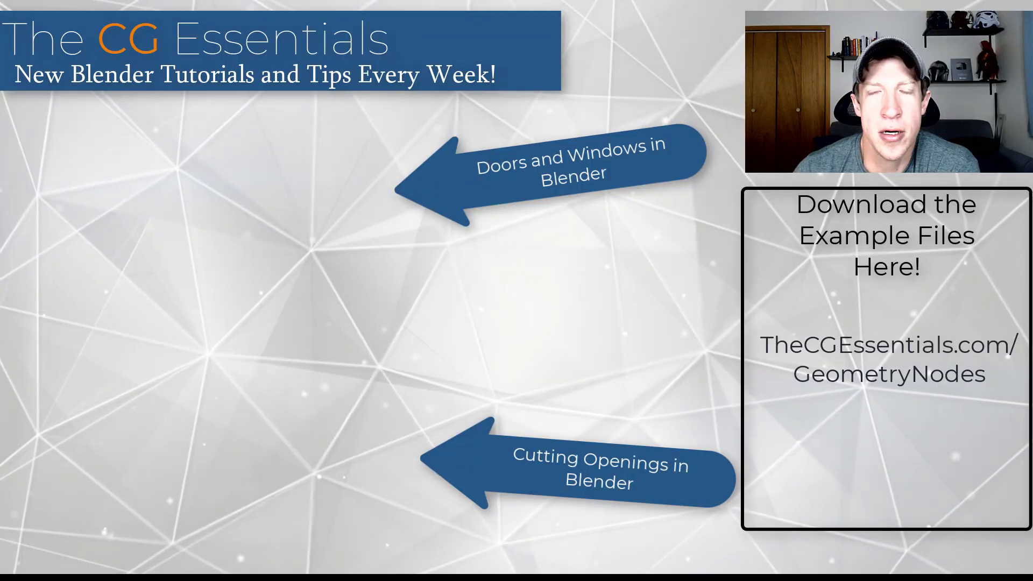